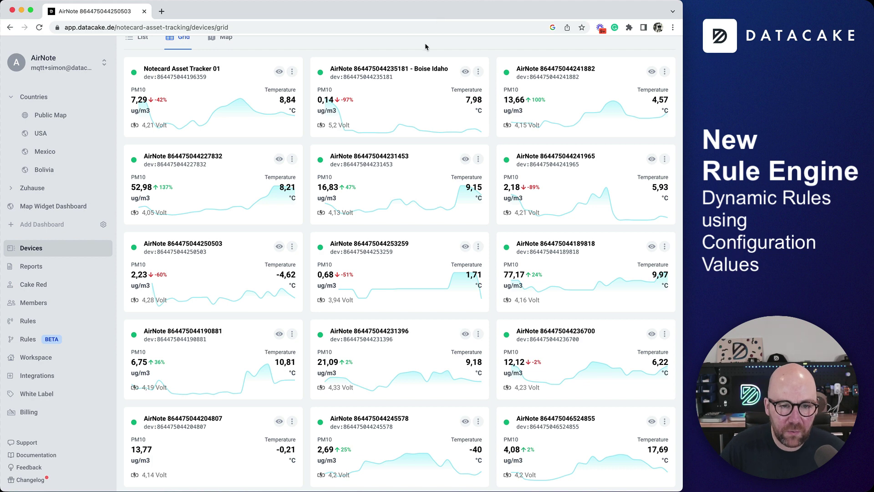
# Step: Switch the Devices page to list view, then back to the card grid
pyautogui.scroll(3, 419, 86)
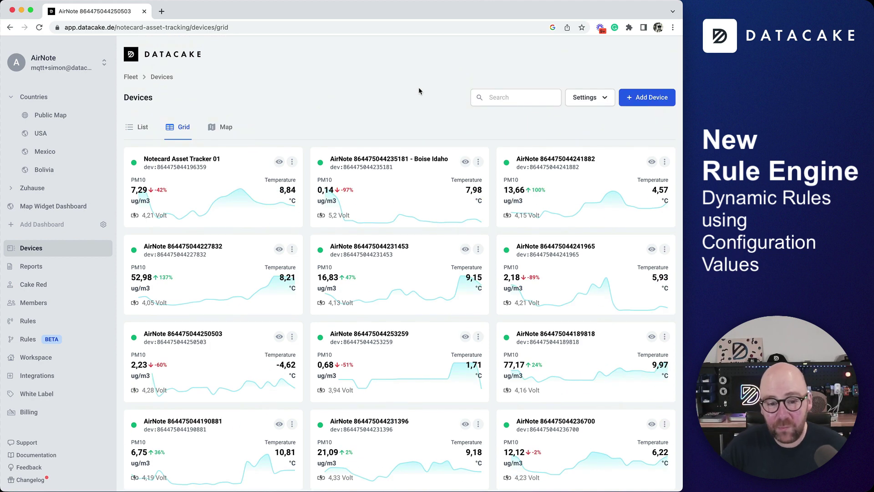
pyautogui.click(136, 127)
pyautogui.scroll(-3, 284, 235)
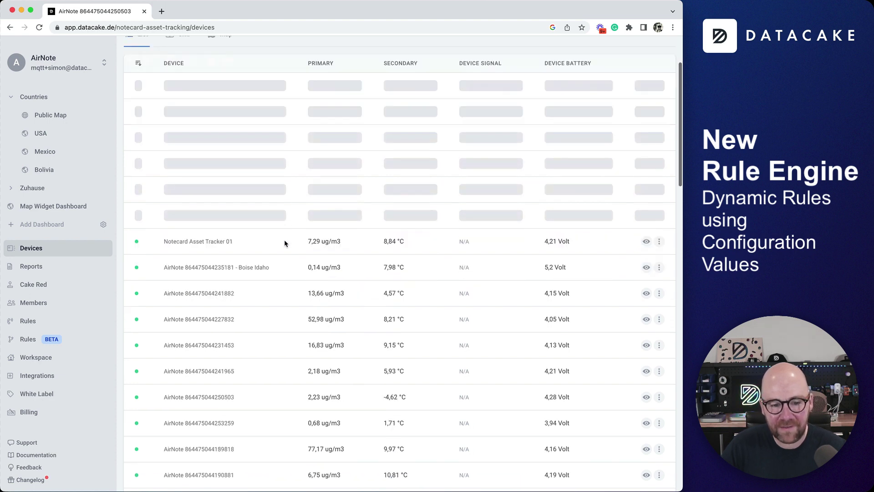
pyautogui.scroll(3, 318, 227)
pyautogui.click(174, 132)
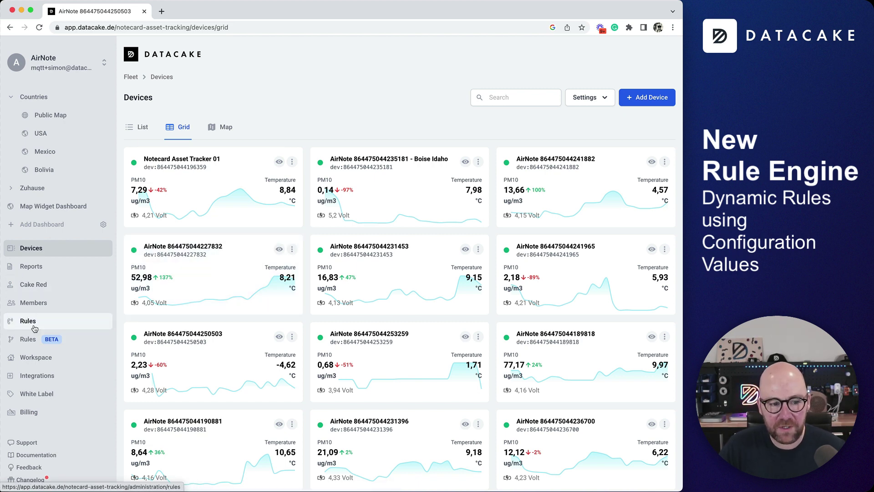
# Step: From the Rules list, create a new rule named 'Temperature Warning'
pyautogui.click(28, 342)
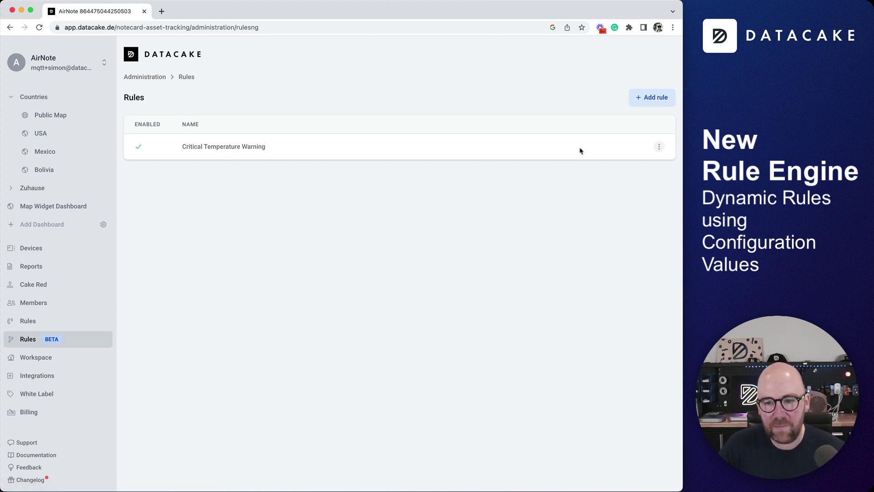
pyautogui.click(651, 104)
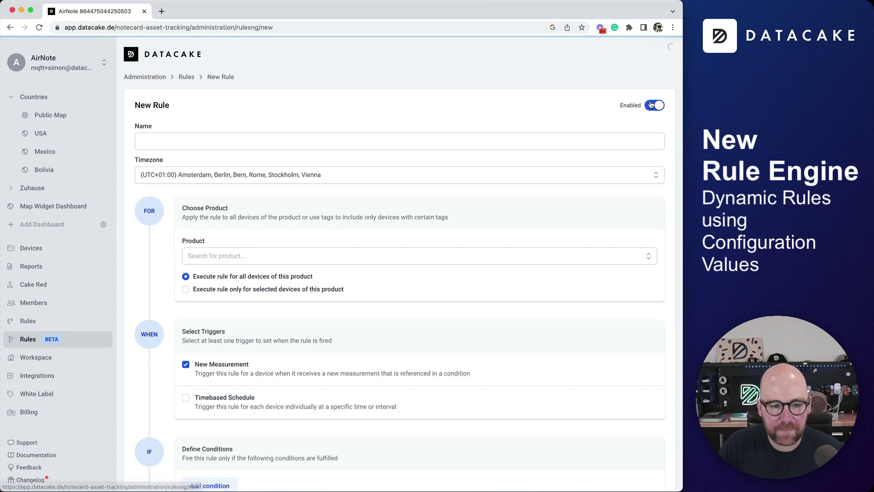
pyautogui.click(220, 137)
pyautogui.write('Tempera')
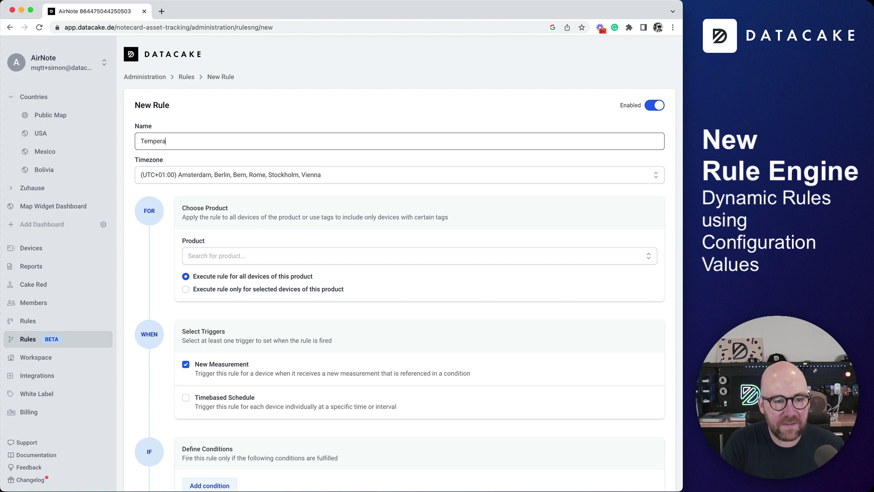
pyautogui.write('ture Warni')
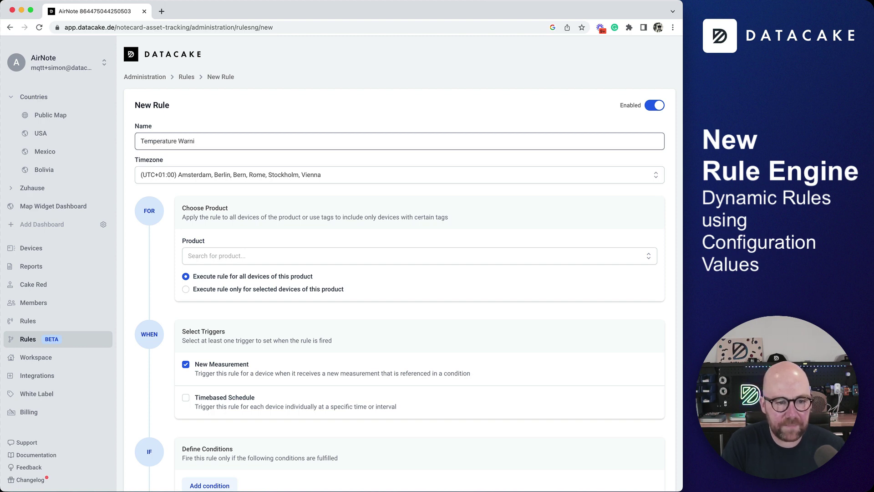
pyautogui.write('ng')
pyautogui.scroll(-2, 280, 221)
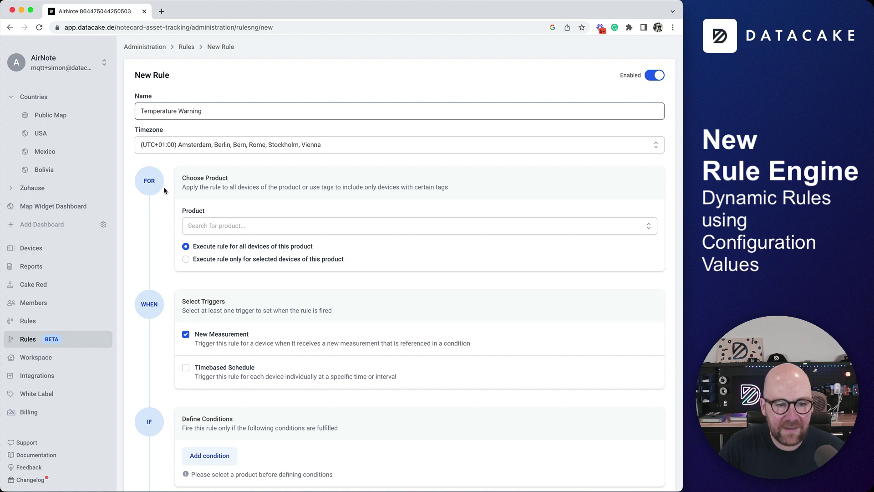
# Step: Target the Blues Wireless Airnote product, try the Bolivia and Büro tag filters, then revert to all devices
pyautogui.click(233, 224)
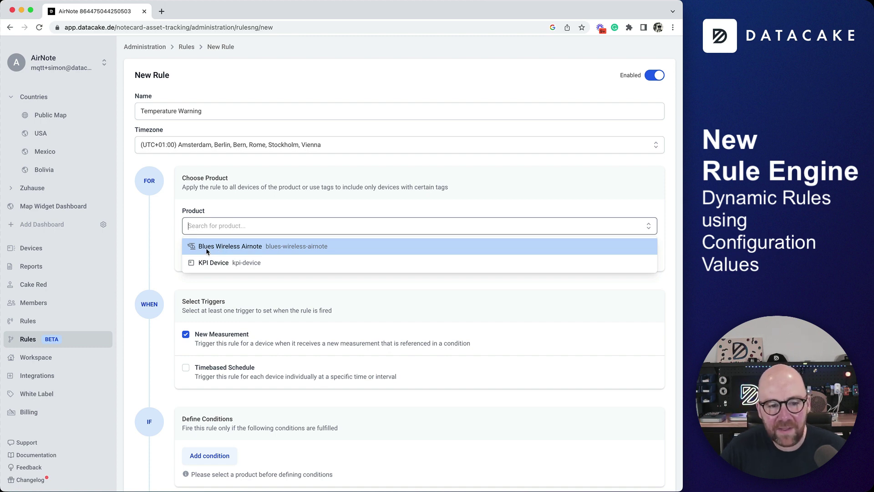
pyautogui.click(294, 246)
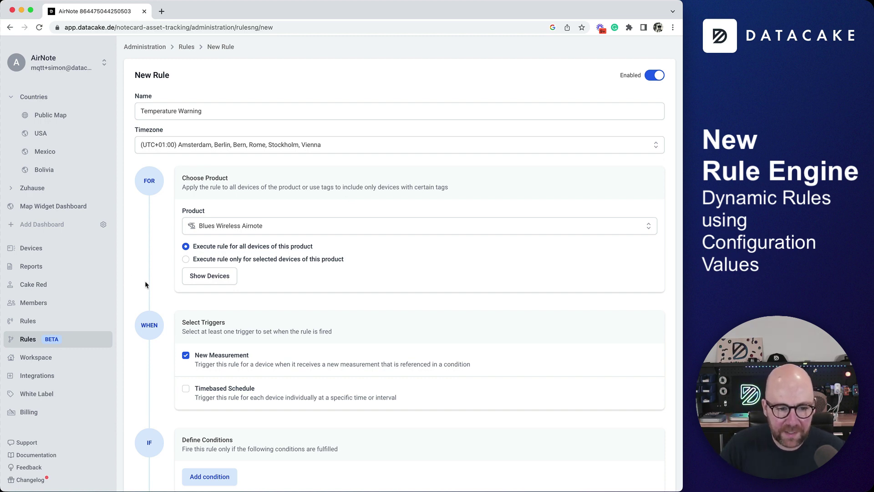
pyautogui.click(229, 261)
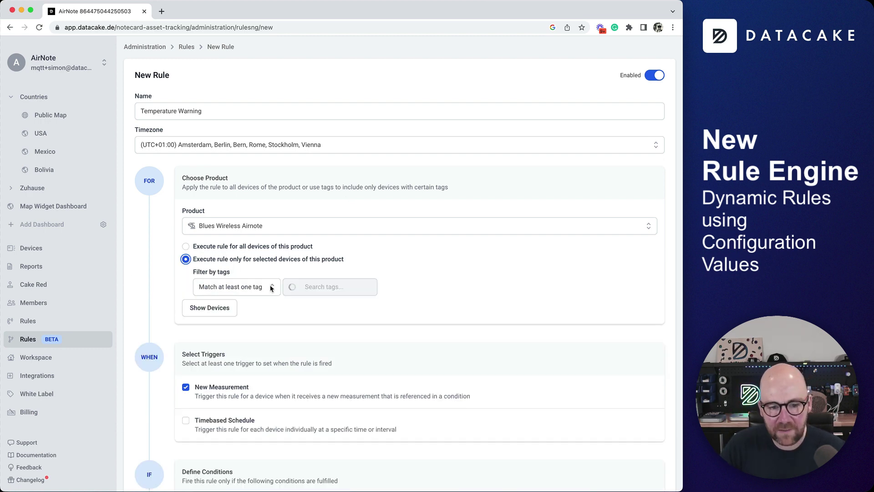
pyautogui.click(322, 287)
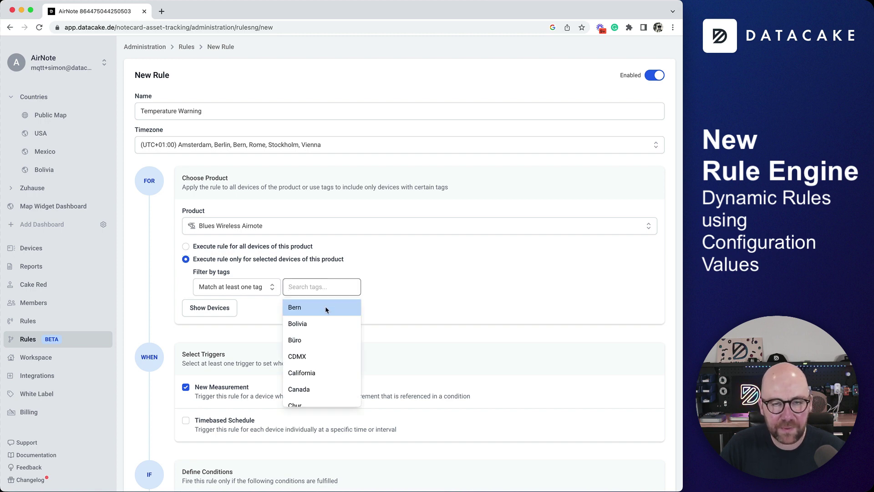
pyautogui.click(321, 323)
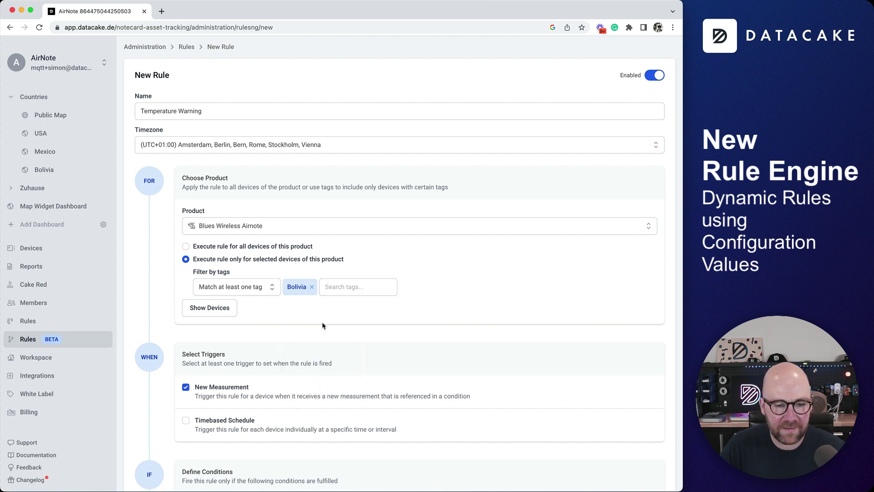
pyautogui.click(354, 290)
pyautogui.click(354, 321)
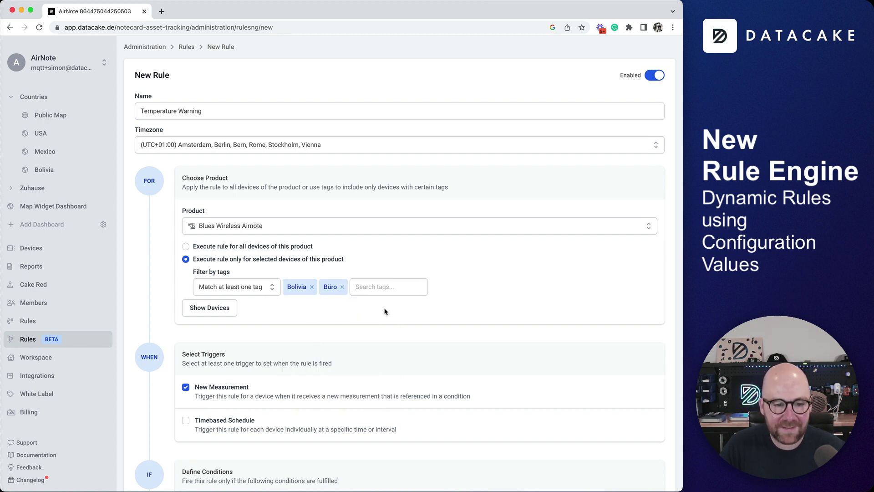
pyautogui.click(187, 247)
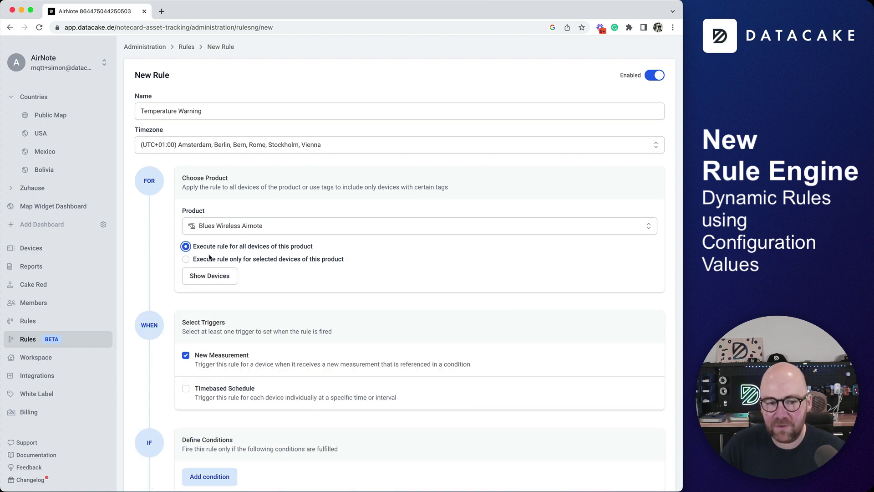
pyautogui.scroll(-5, 337, 264)
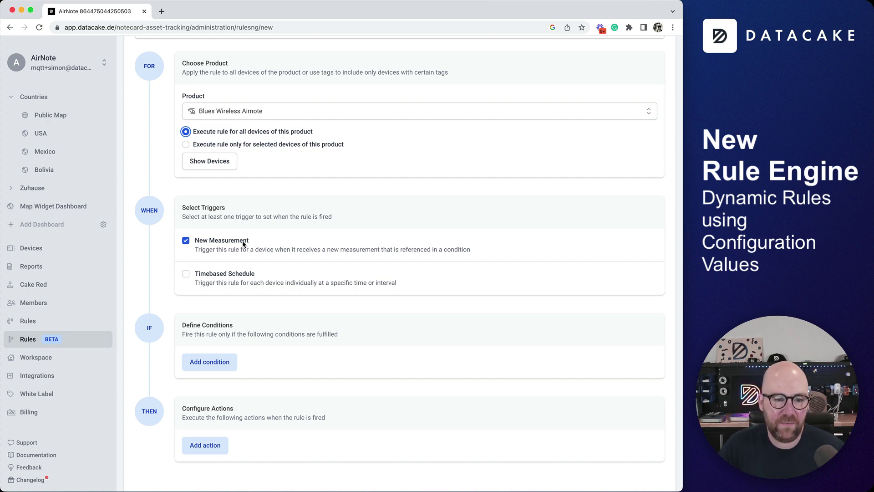
pyautogui.scroll(-2, 291, 266)
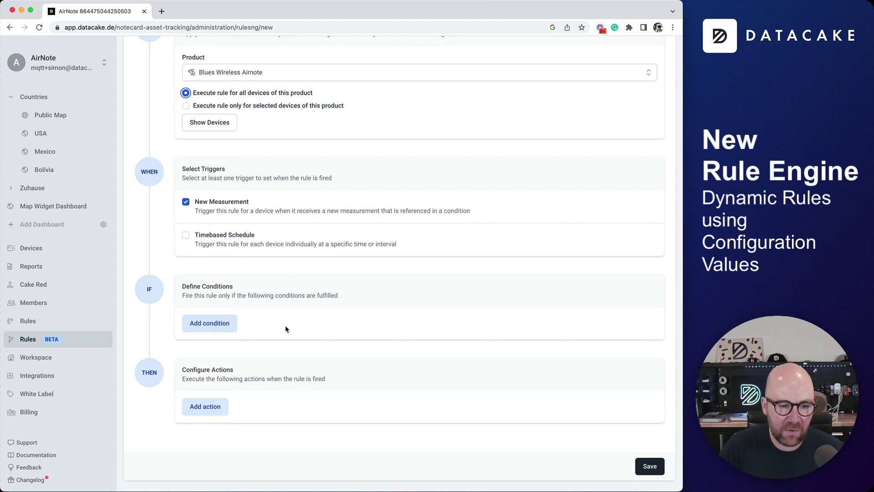
# Step: Add a new condition based on the Temperature measurement field
pyautogui.click(208, 328)
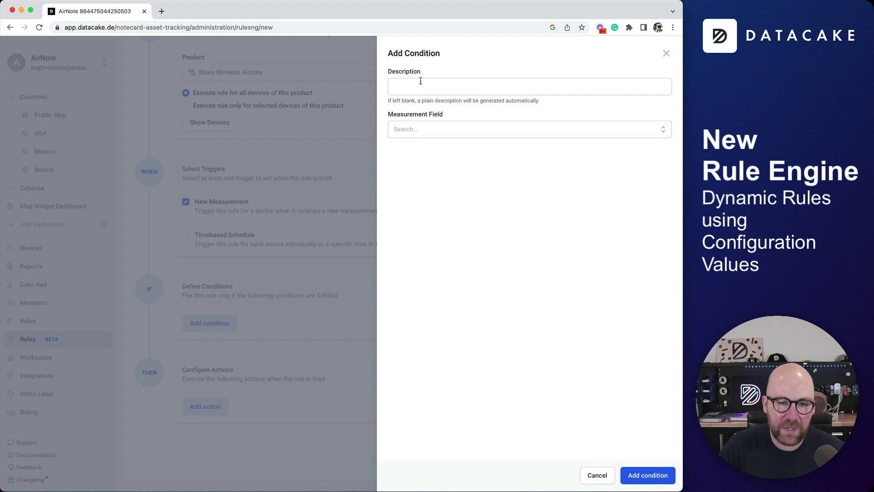
pyautogui.click(460, 130)
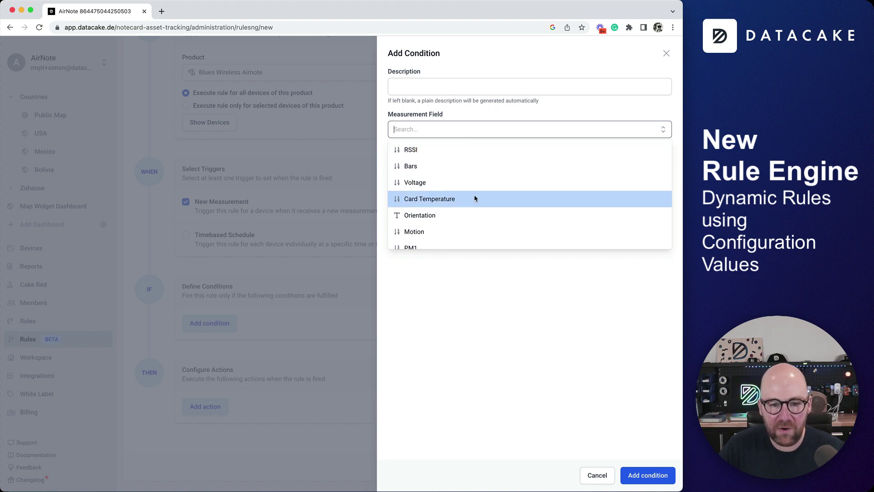
pyautogui.scroll(-5, 474, 196)
pyautogui.click(448, 209)
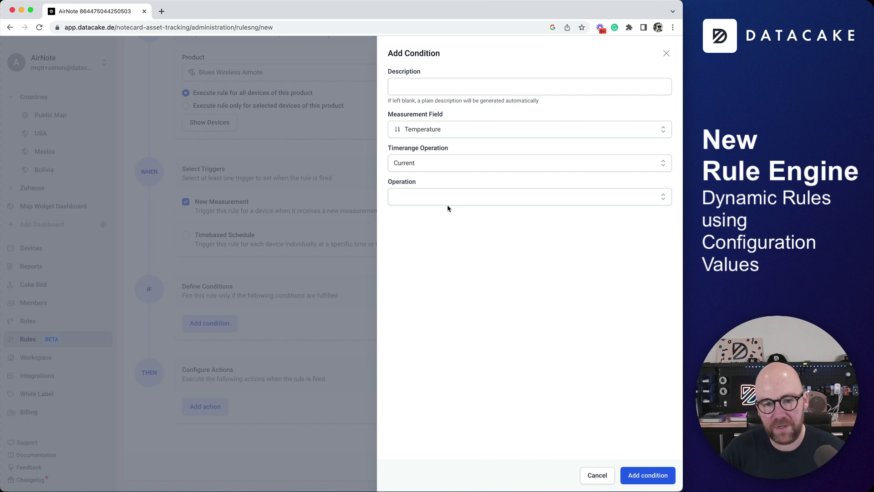
# Step: Use the Average over a time range from 1 hours ago until now
pyautogui.click(437, 165)
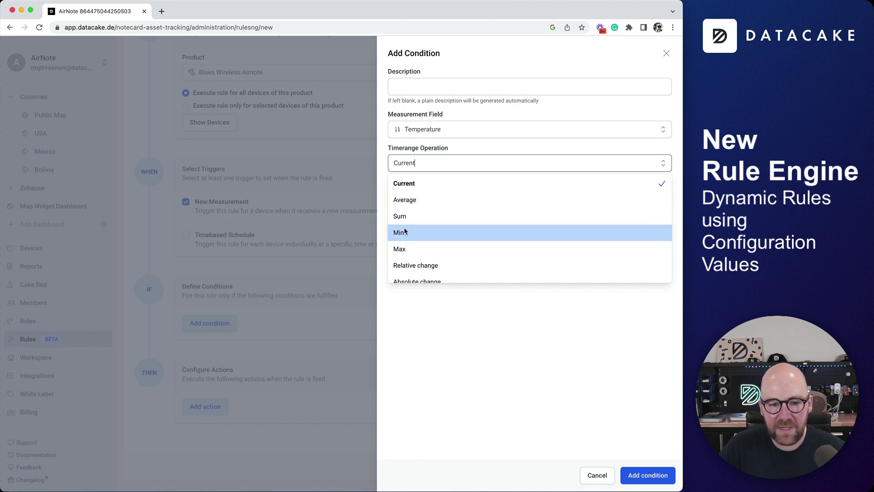
pyautogui.scroll(-1, 423, 255)
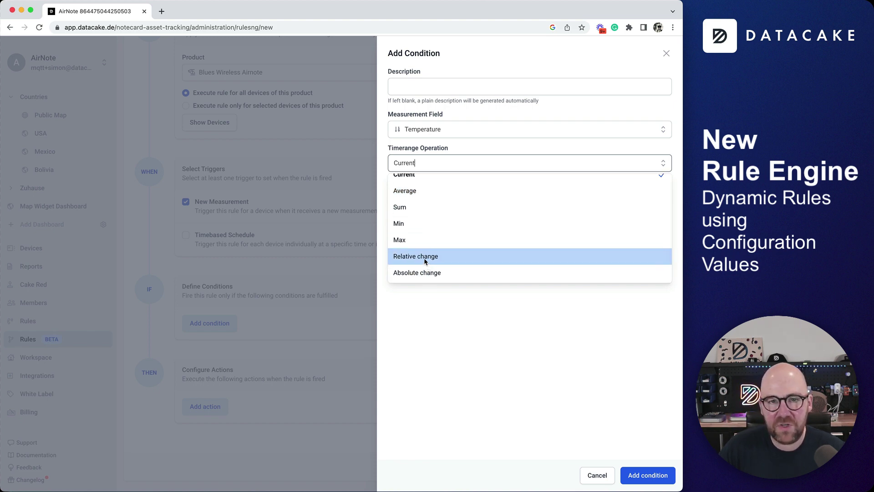
pyautogui.scroll(1, 424, 257)
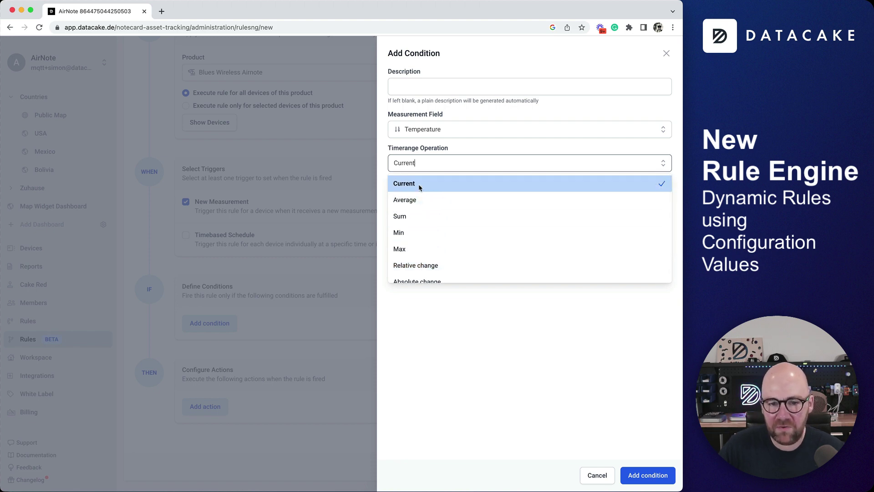
pyautogui.press('Escape')
pyautogui.click(424, 166)
pyautogui.click(414, 199)
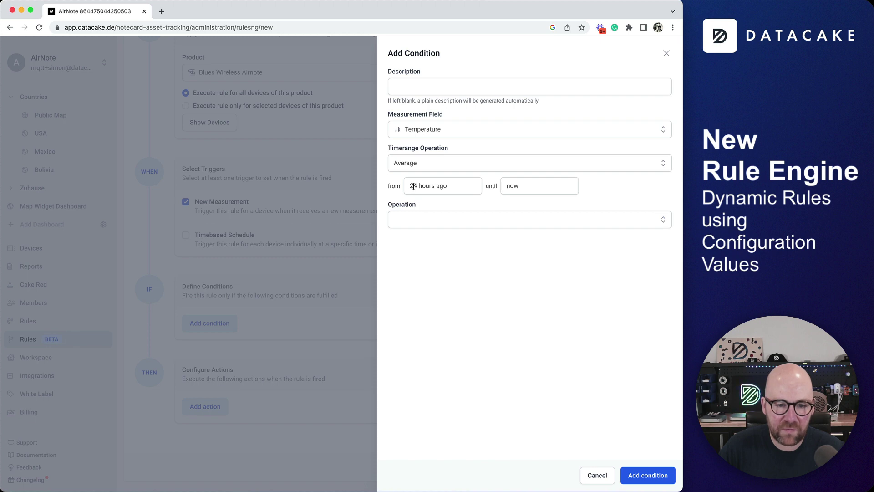
pyautogui.doubleClick(413, 186)
pyautogui.write('1')
pyautogui.click(534, 189)
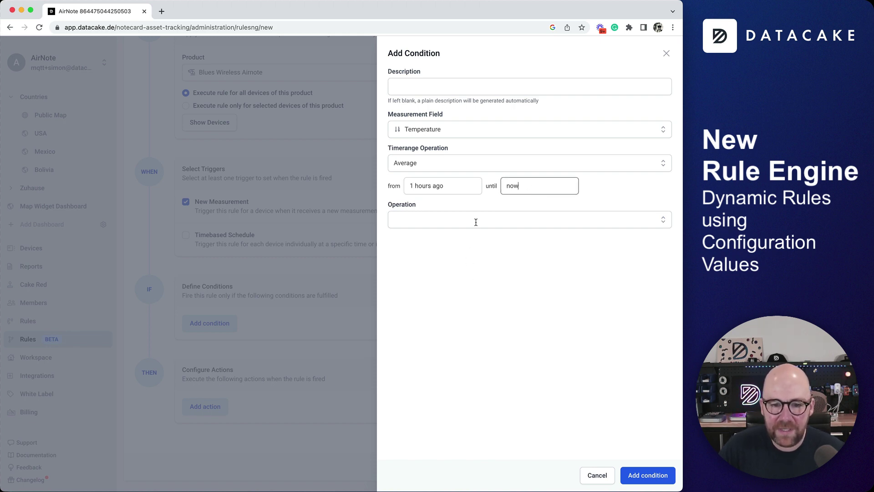
pyautogui.click(664, 222)
pyautogui.click(569, 224)
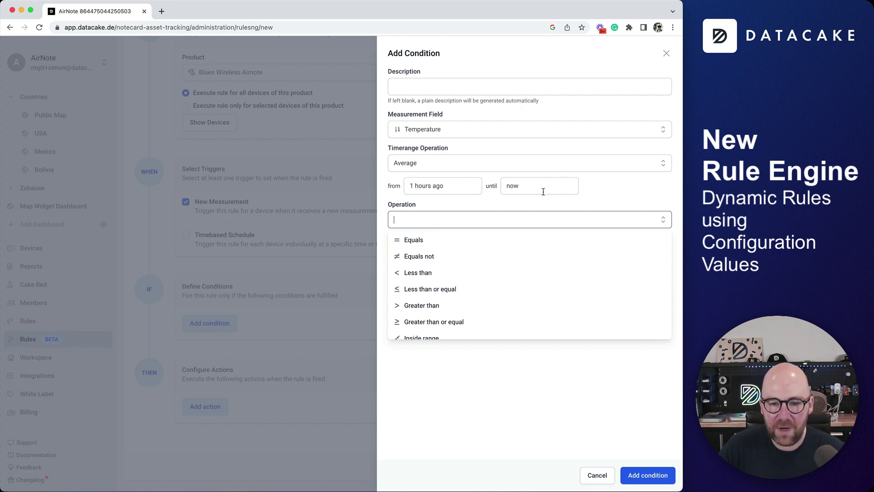
# Step: Make the condition 'greater than' a constant value of 30 and add it to the rule
pyautogui.click(448, 305)
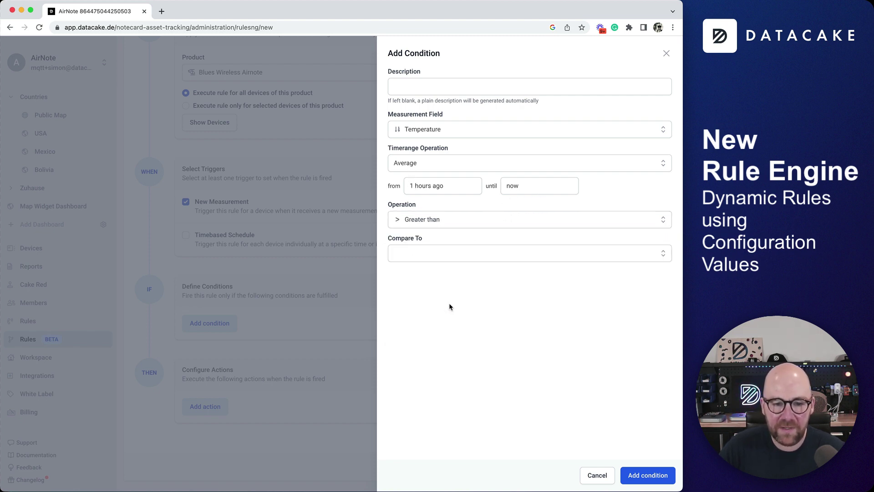
pyautogui.click(438, 253)
pyautogui.click(437, 273)
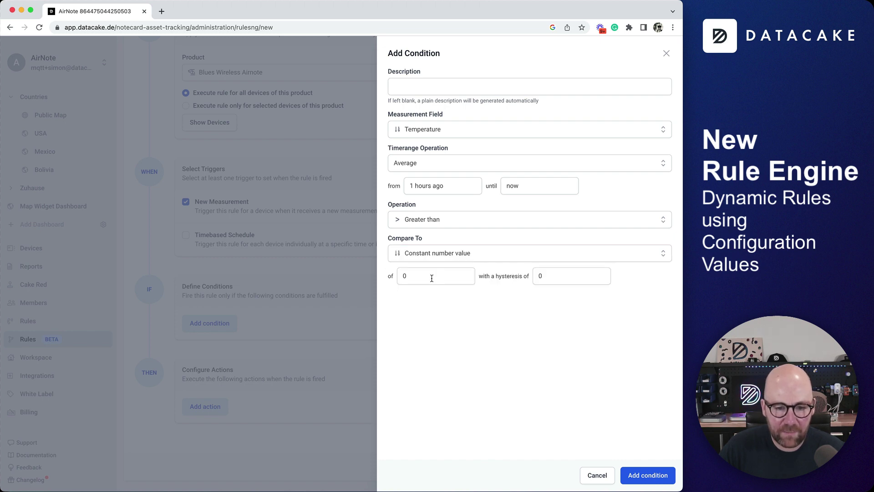
pyautogui.click(432, 278)
pyautogui.write('30')
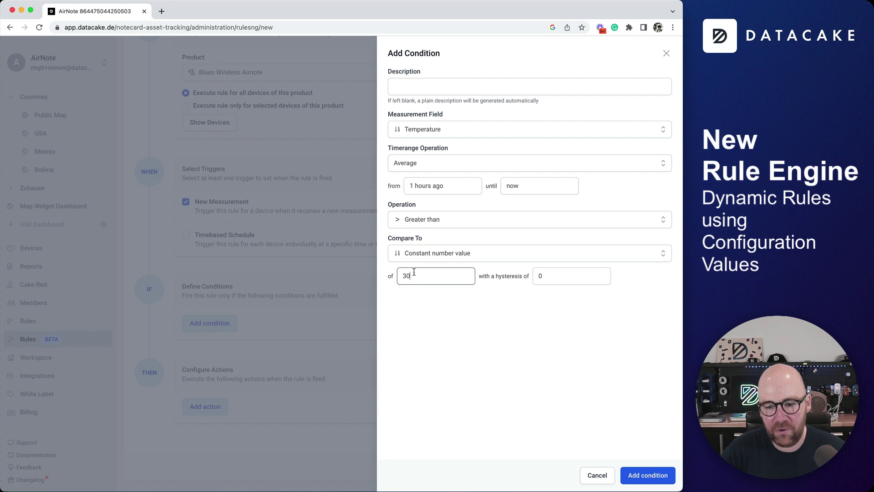
pyautogui.click(656, 475)
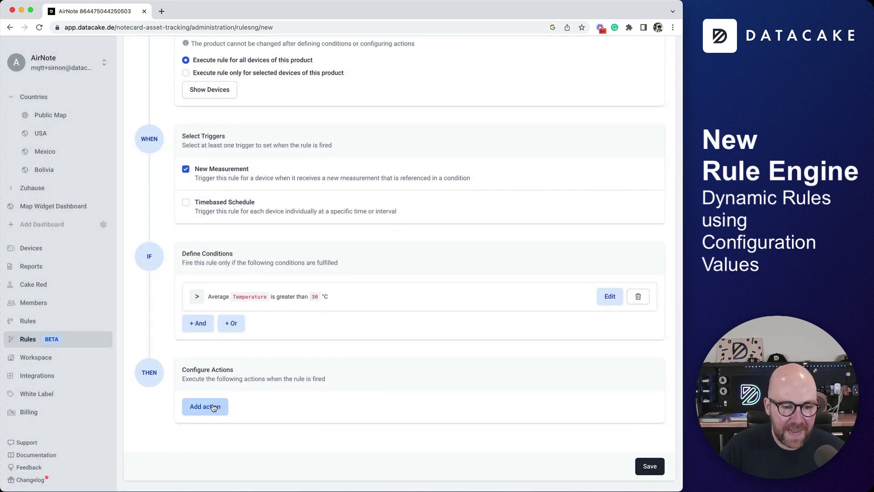
# Step: Add an E-Mail action with the account's own suggested address as receiver
pyautogui.click(205, 406)
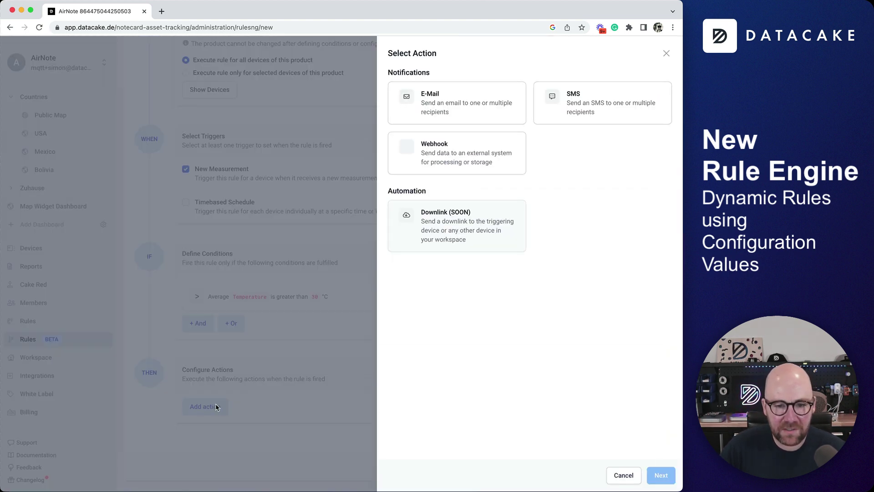
pyautogui.click(458, 109)
pyautogui.click(661, 475)
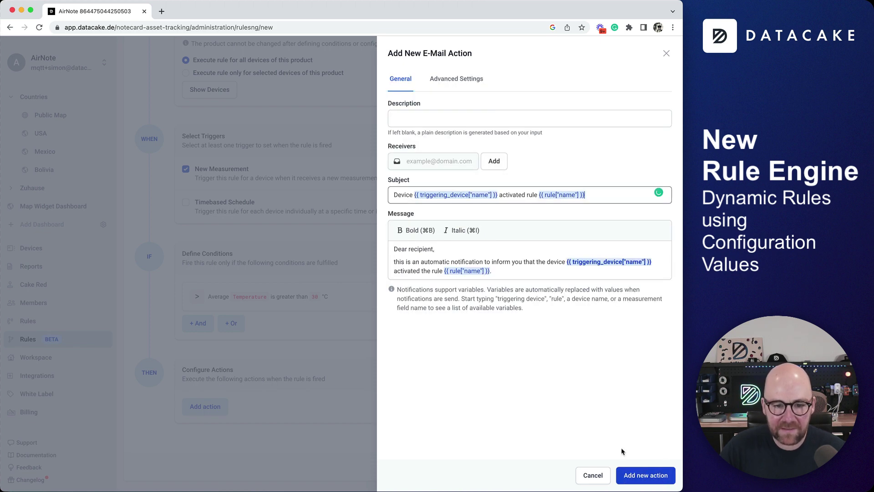
pyautogui.click(435, 163)
pyautogui.write('si')
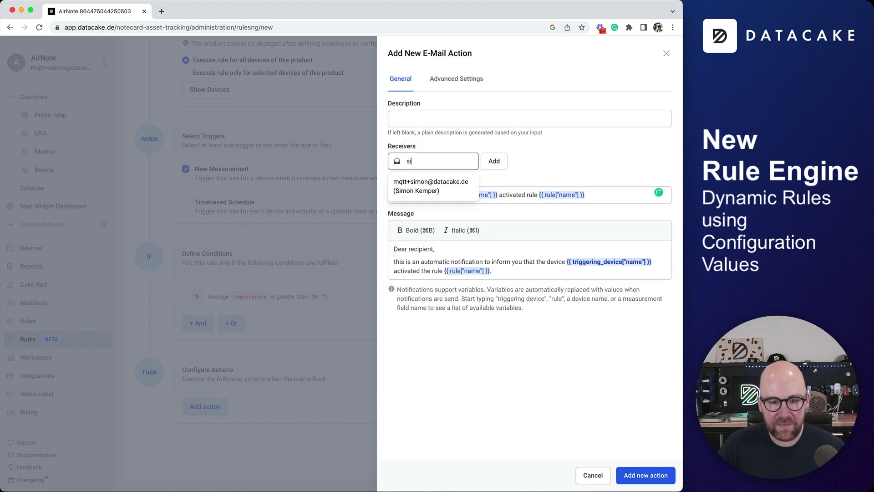
pyautogui.click(437, 186)
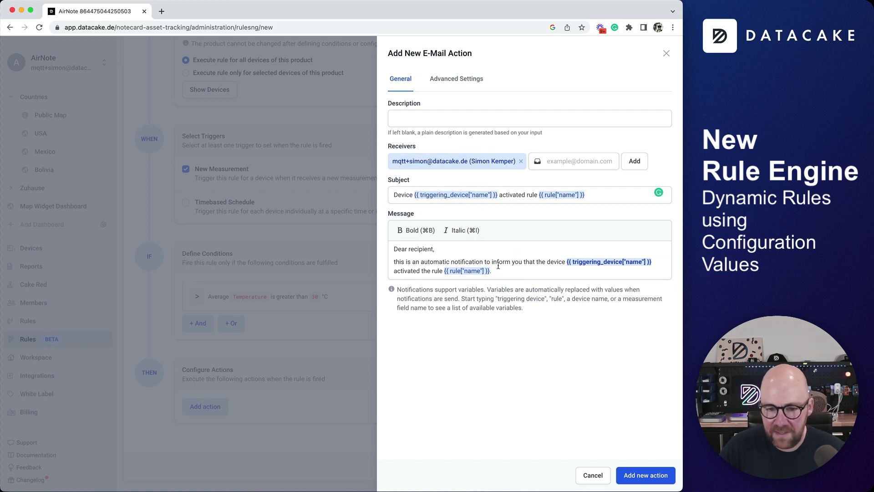
# Step: Append a 'Current Value :' line with the rounded Triggering Device > Temperature variable
pyautogui.click(548, 271)
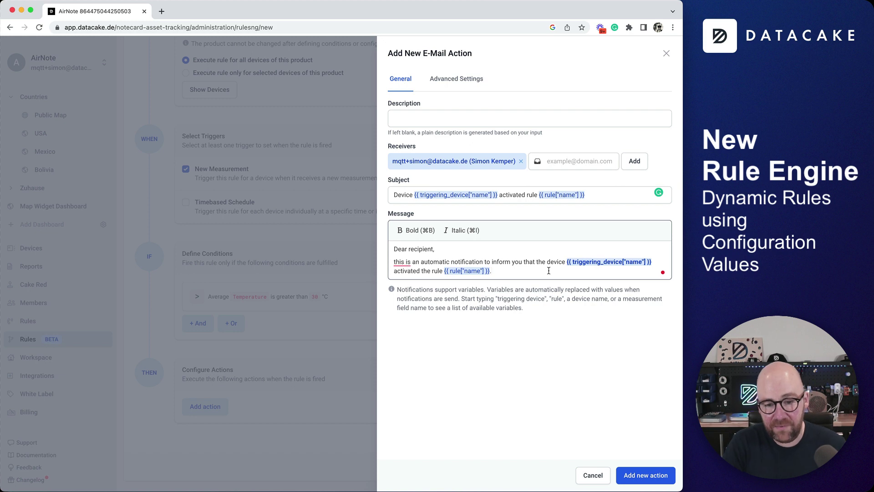
pyautogui.press('Return')
pyautogui.press('Return')
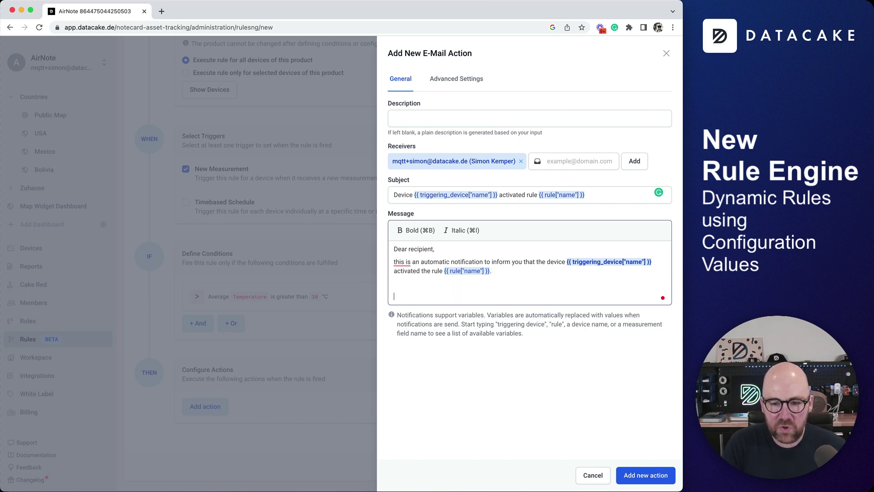
pyautogui.write('trig')
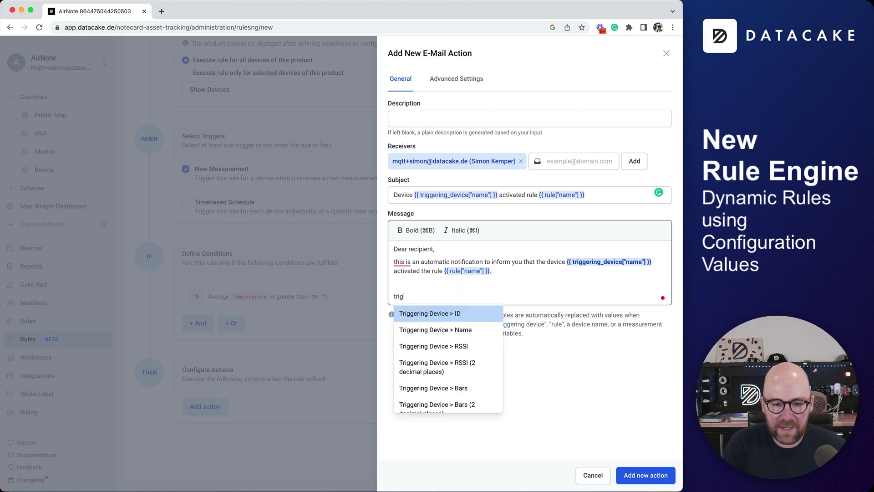
pyautogui.press('Down')
pyautogui.press('Up')
pyautogui.write('gering device > tem')
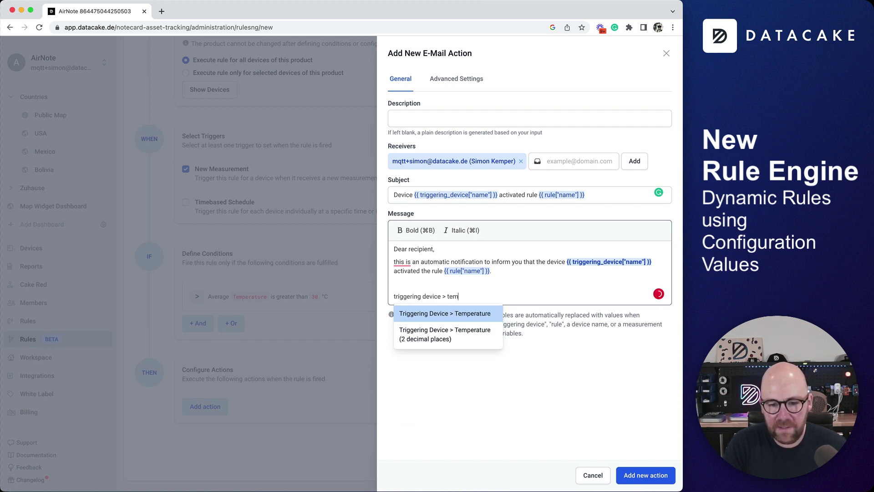
pyautogui.press('Down')
pyautogui.press('Return')
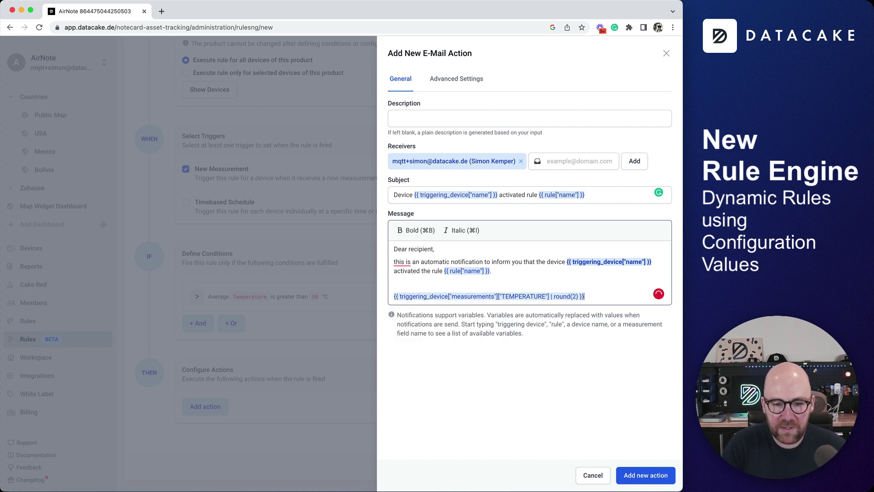
pyautogui.write('Current Value ')
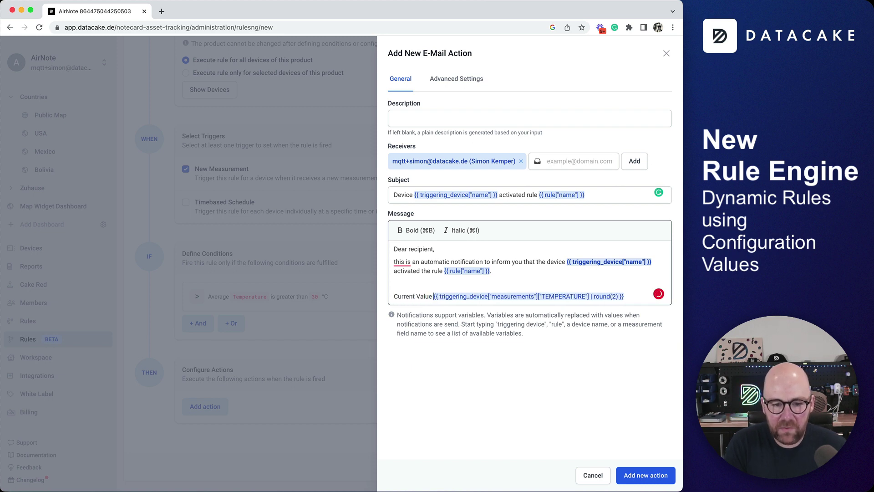
pyautogui.write(':')
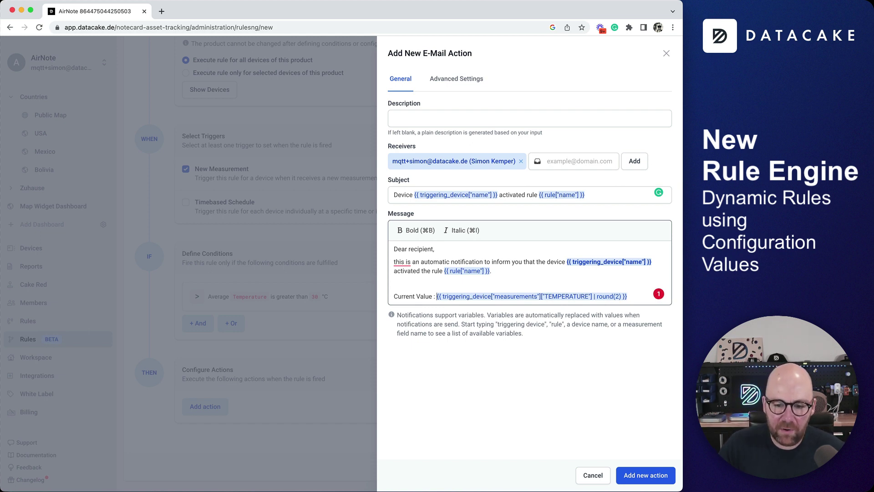
# Step: Add the e-mail action and save the Temperature Warning rule
pyautogui.click(652, 477)
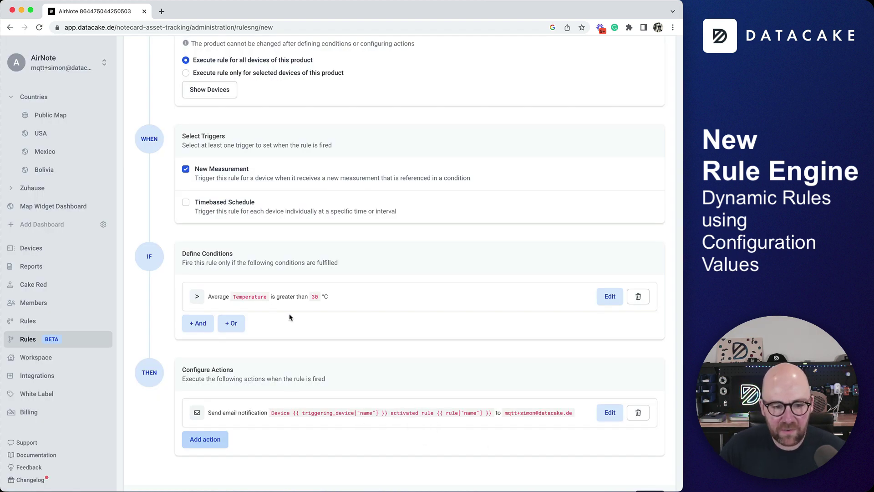
pyautogui.scroll(-2, 484, 357)
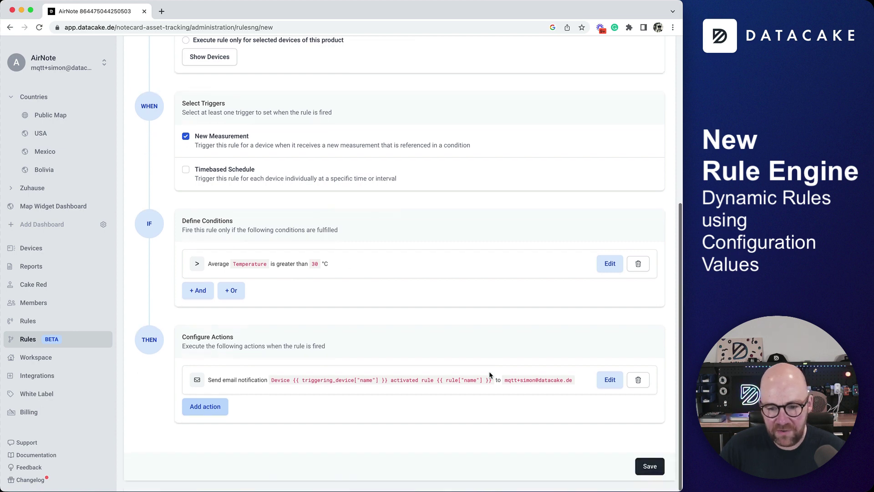
pyautogui.click(655, 467)
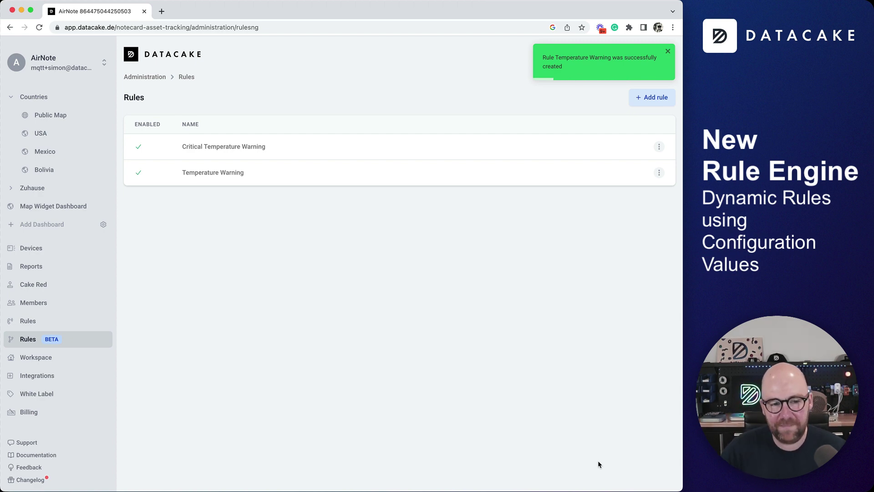
# Step: Open Temperature Warning and review its greater-than-30 condition, cancelling without changes
pyautogui.click(218, 176)
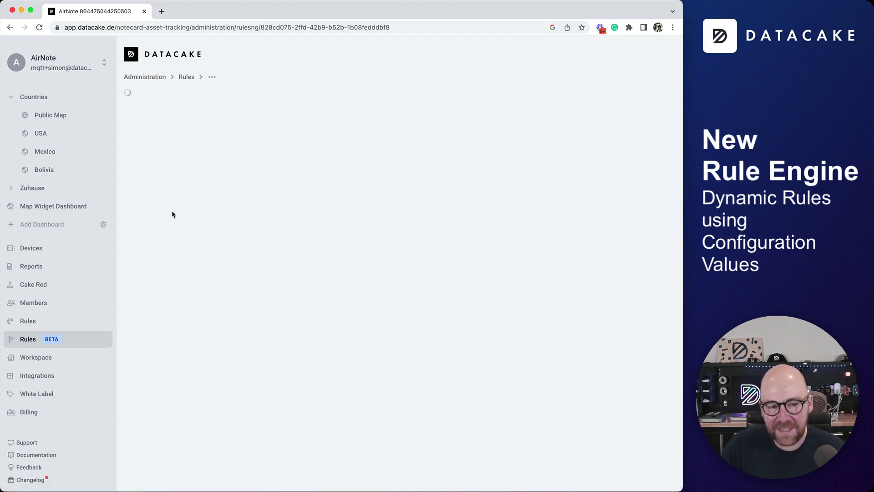
pyautogui.scroll(-5, 142, 278)
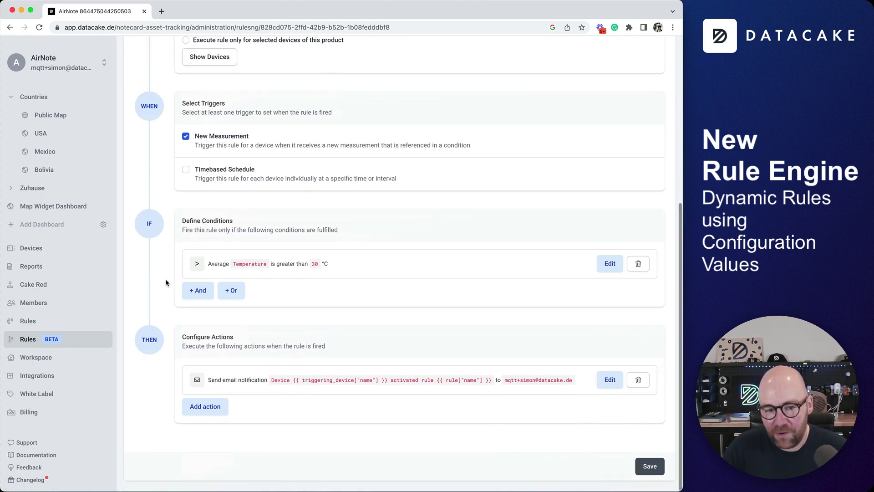
pyautogui.click(612, 264)
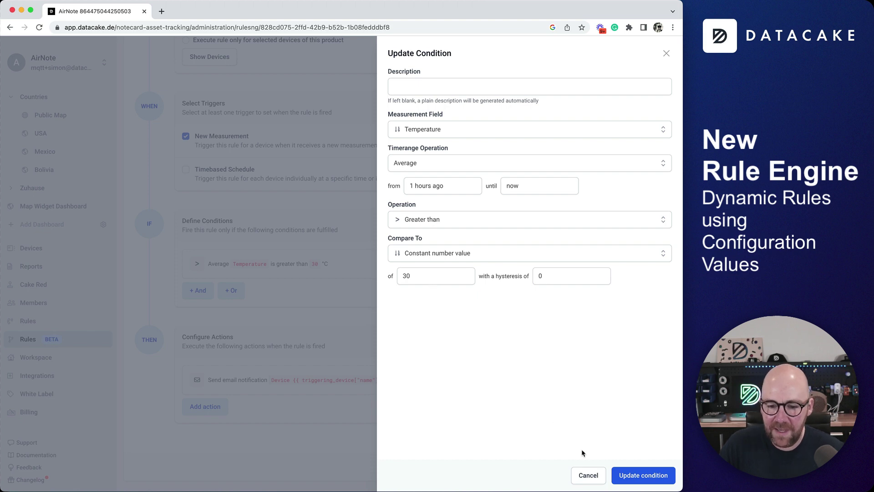
pyautogui.click(586, 477)
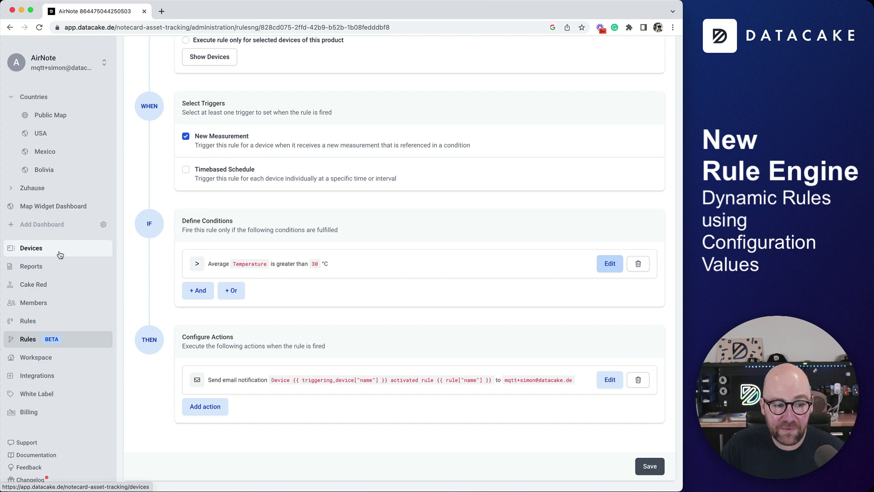
pyautogui.click(41, 254)
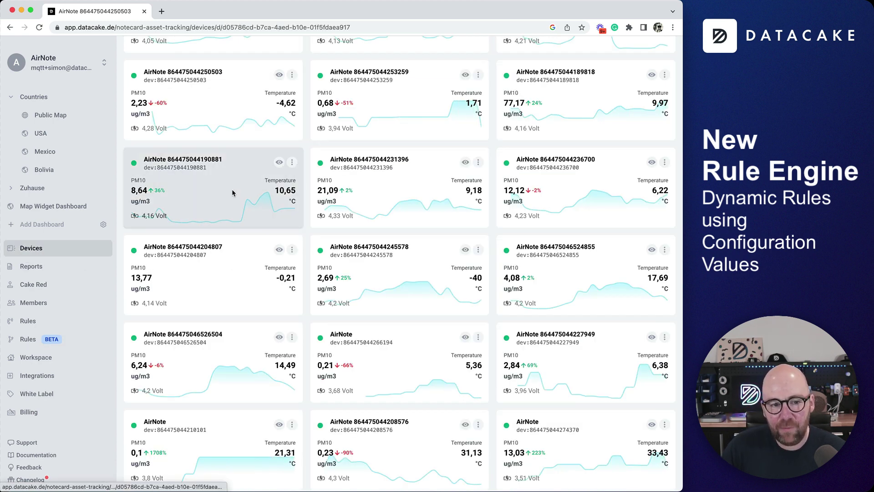
pyautogui.click(233, 193)
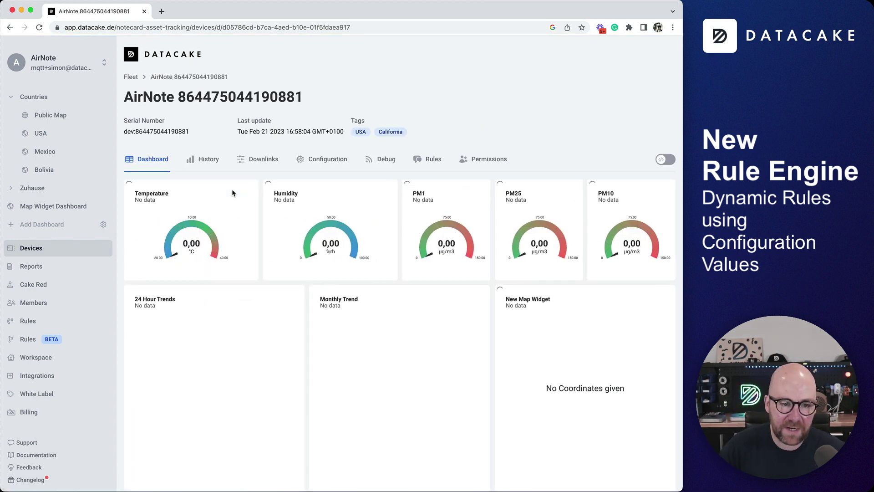
pyautogui.click(335, 167)
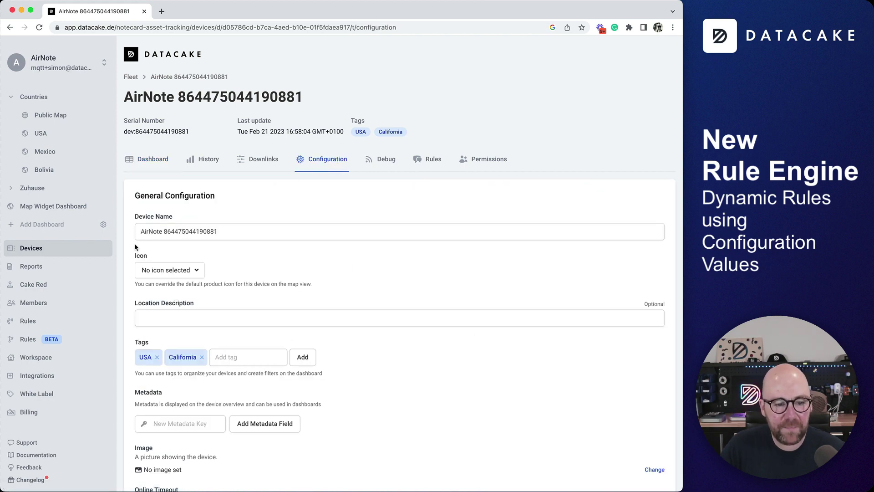
pyautogui.scroll(-10, 135, 248)
pyautogui.scroll(-15, 132, 250)
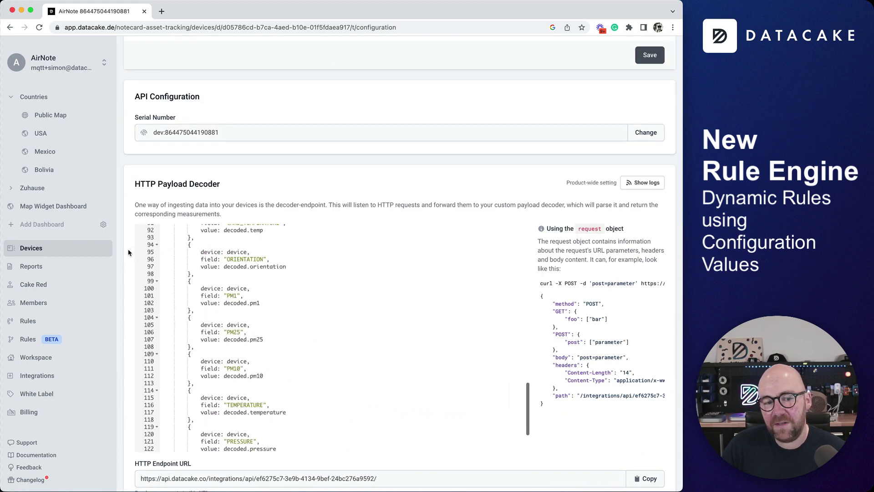
pyautogui.scroll(-10, 127, 253)
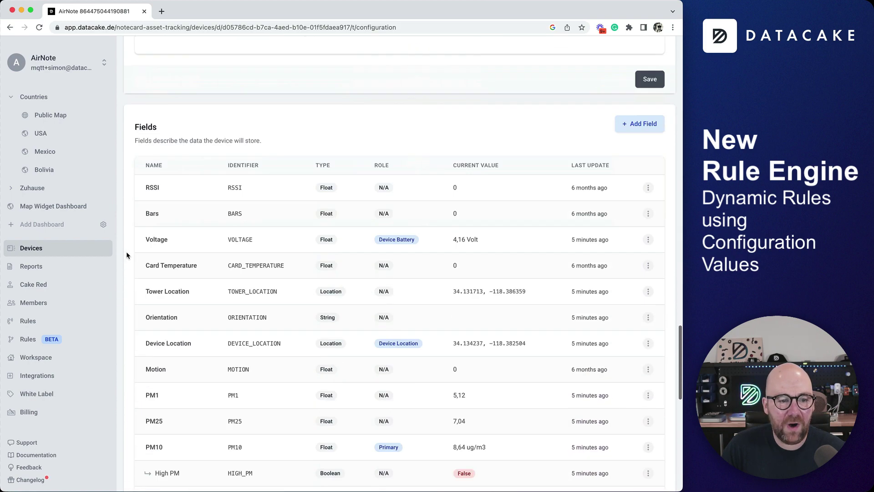
pyautogui.scroll(-8, 138, 195)
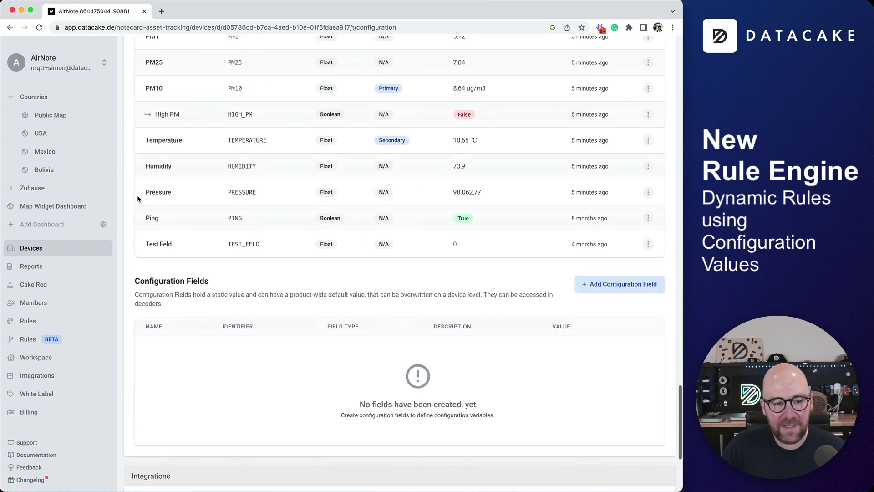
pyautogui.moveTo(135, 287); pyautogui.dragTo(219, 287)
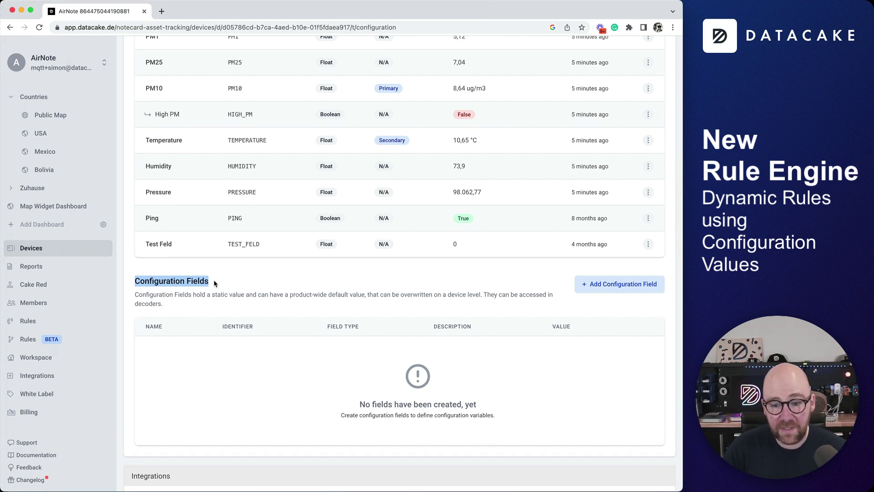
# Step: Create number field 'Temperature Maximum Threshold' with unit °C and default value 30
pyautogui.click(616, 284)
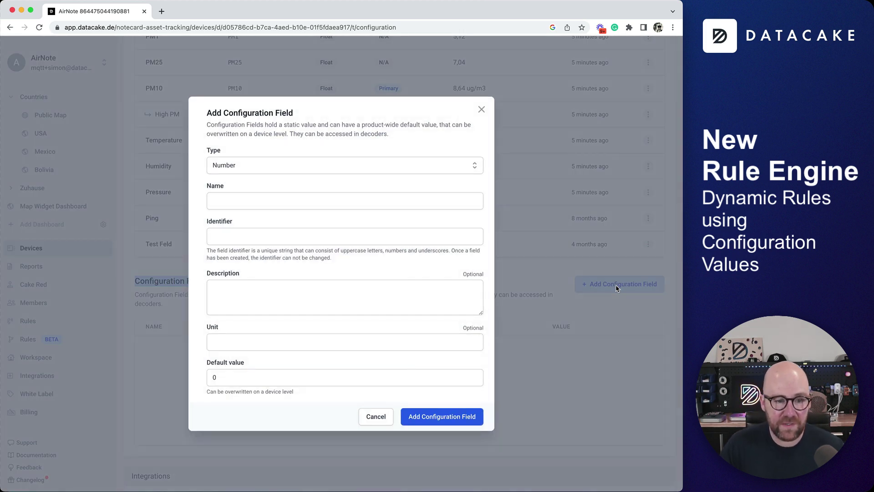
pyautogui.click(240, 205)
pyautogui.write('Tempera')
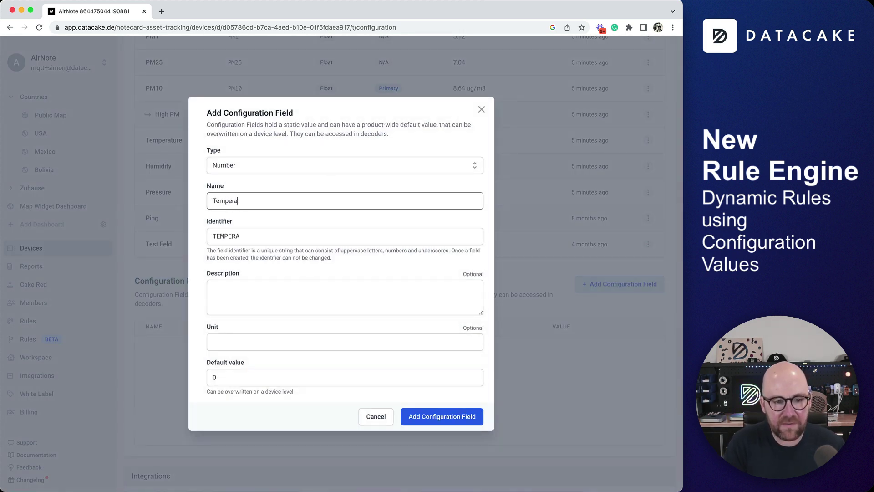
pyautogui.write('ture Maximum Threshold')
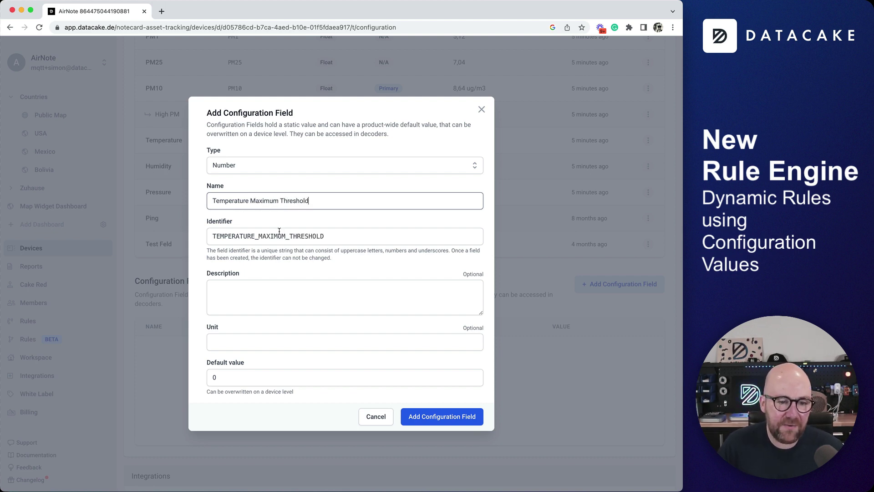
pyautogui.click(326, 236)
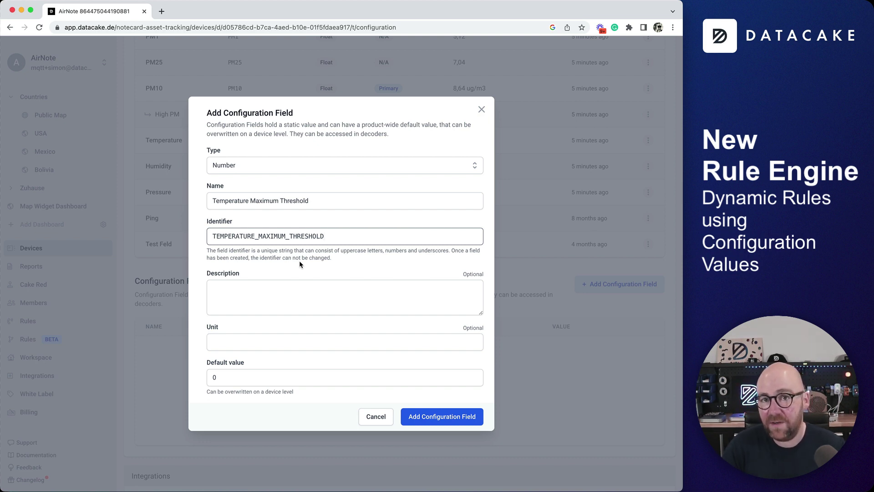
pyautogui.click(248, 341)
pyautogui.write('°C')
pyautogui.click(250, 377)
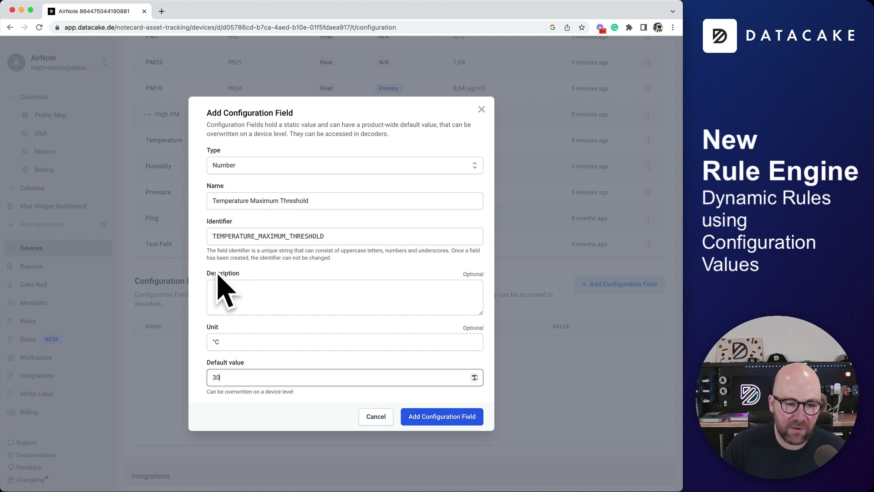
pyautogui.click(456, 417)
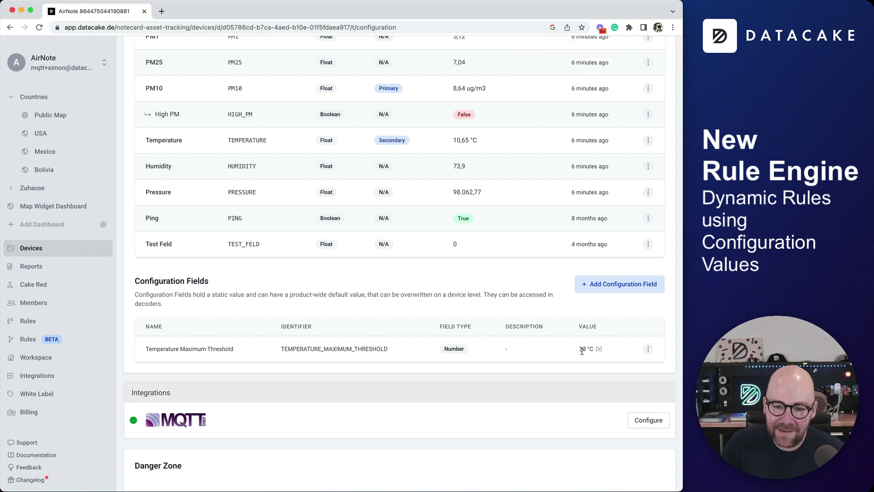
pyautogui.moveTo(582, 351); pyautogui.dragTo(603, 349)
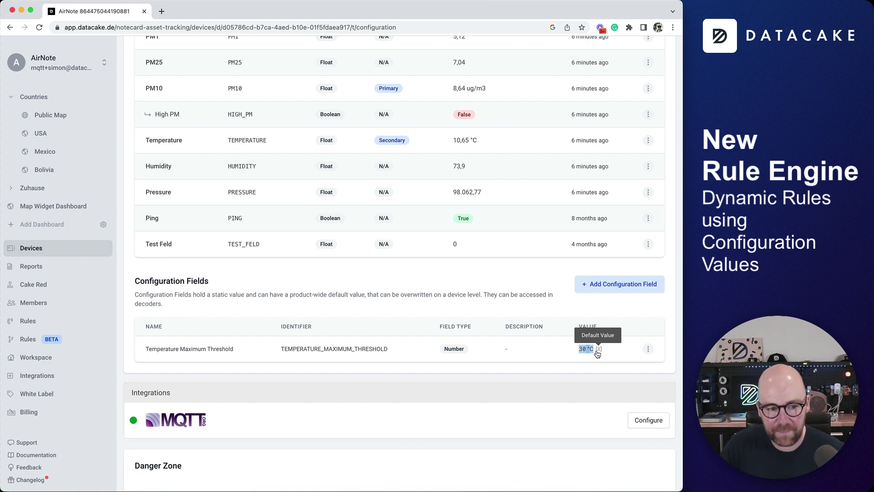
# Step: Open the Temperature Warning rule's average-temperature condition for editing
pyautogui.click(28, 339)
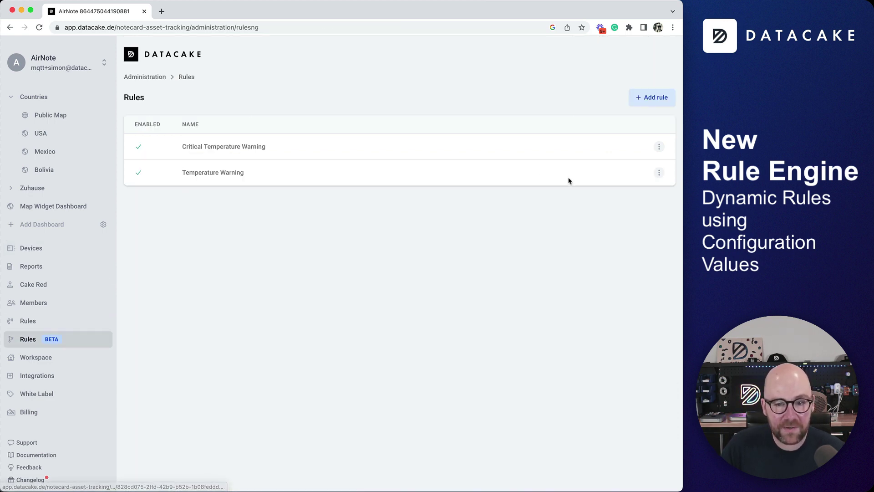
pyautogui.click(659, 172)
pyautogui.click(617, 192)
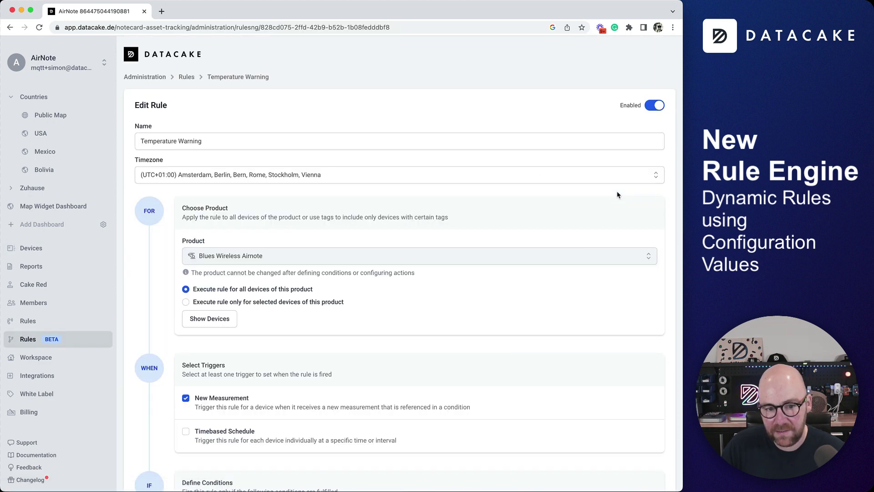
pyautogui.scroll(-5, 555, 272)
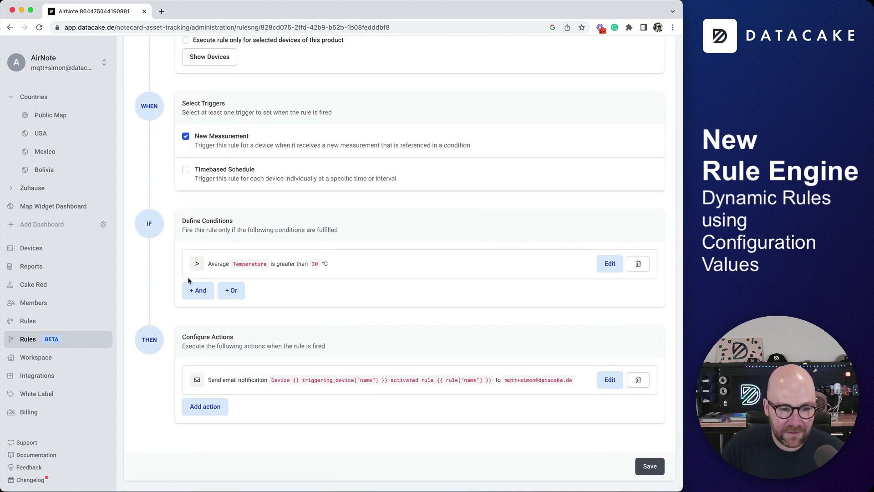
pyautogui.click(617, 265)
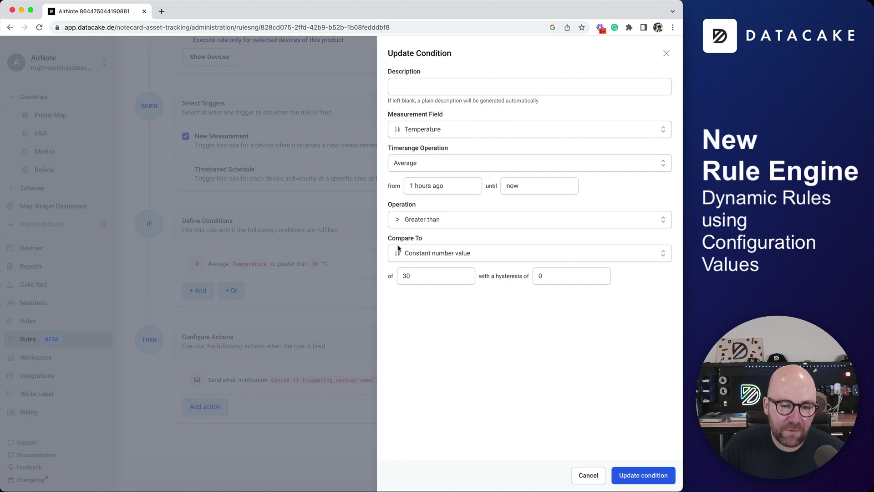
# Step: Compare against the device configuration field Temperature Maximum Threshold, update the condition and save the rule
pyautogui.click(481, 252)
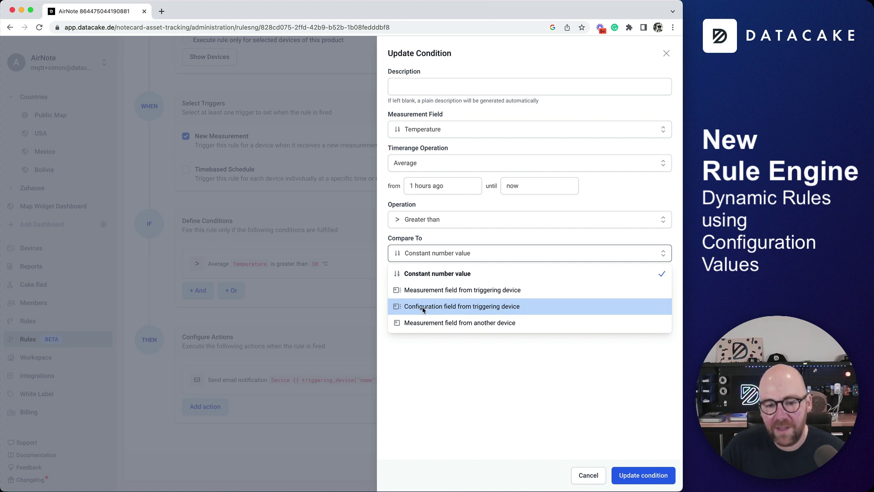
pyautogui.click(465, 310)
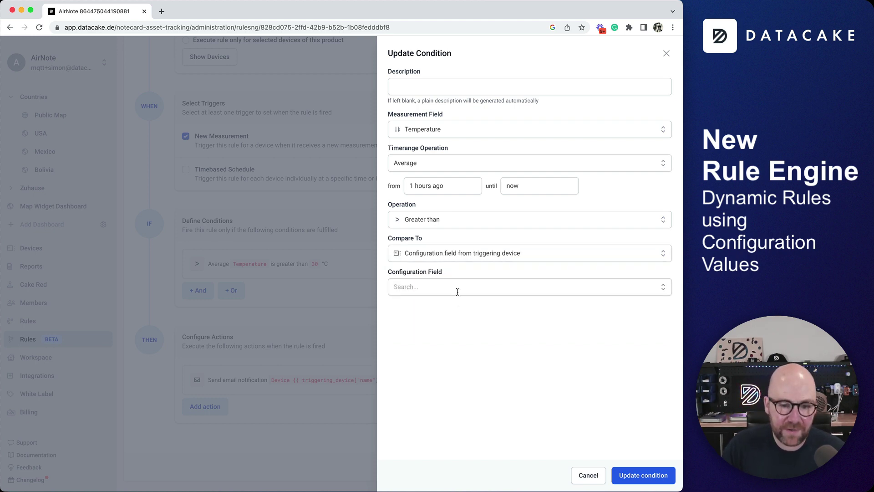
pyautogui.click(456, 288)
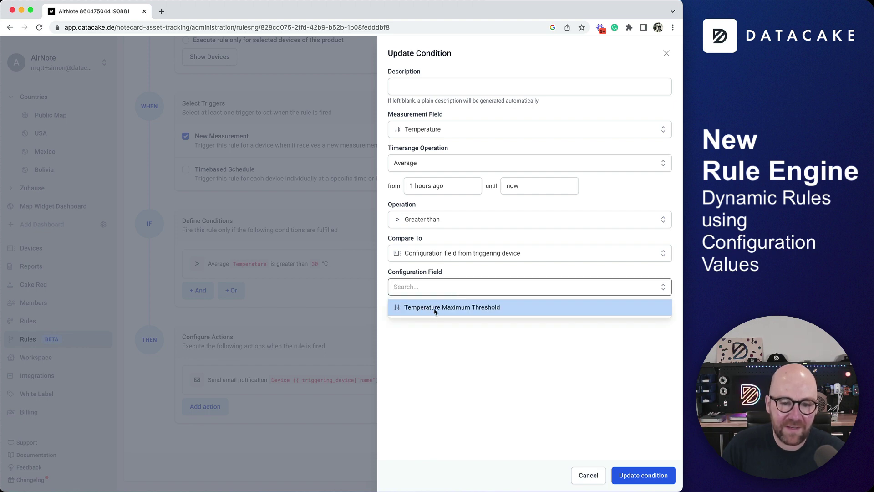
pyautogui.click(444, 308)
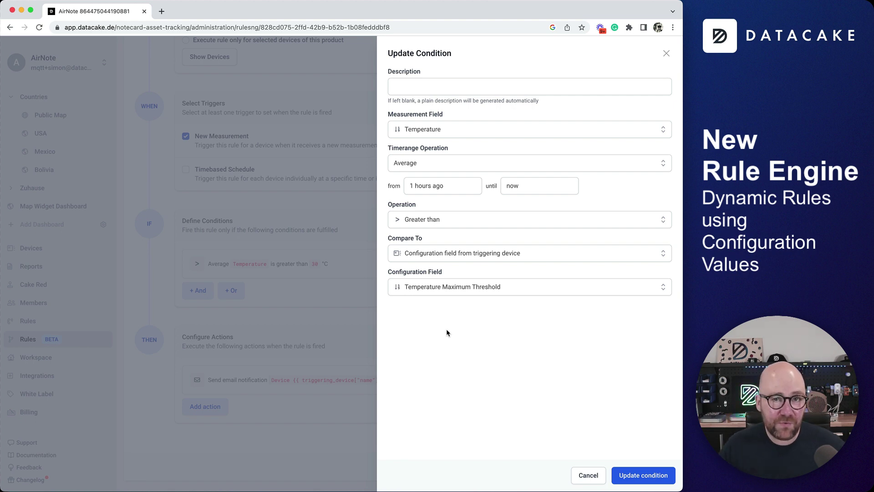
pyautogui.click(653, 474)
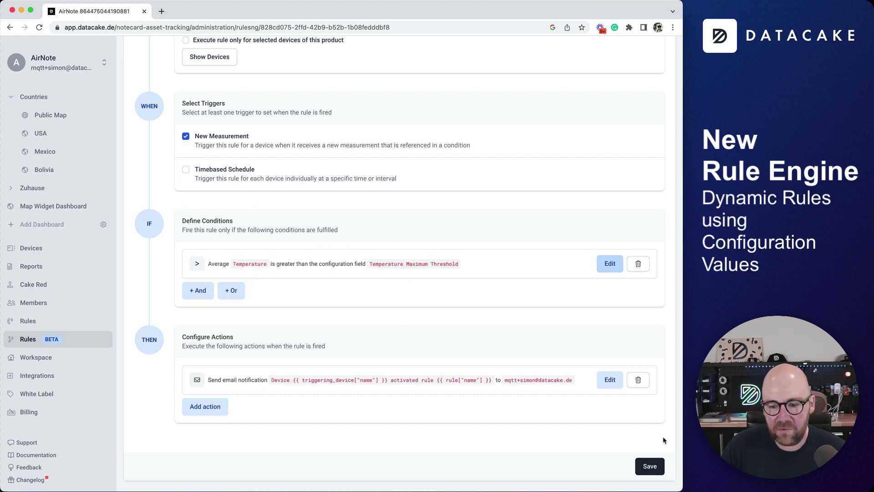
pyautogui.click(651, 466)
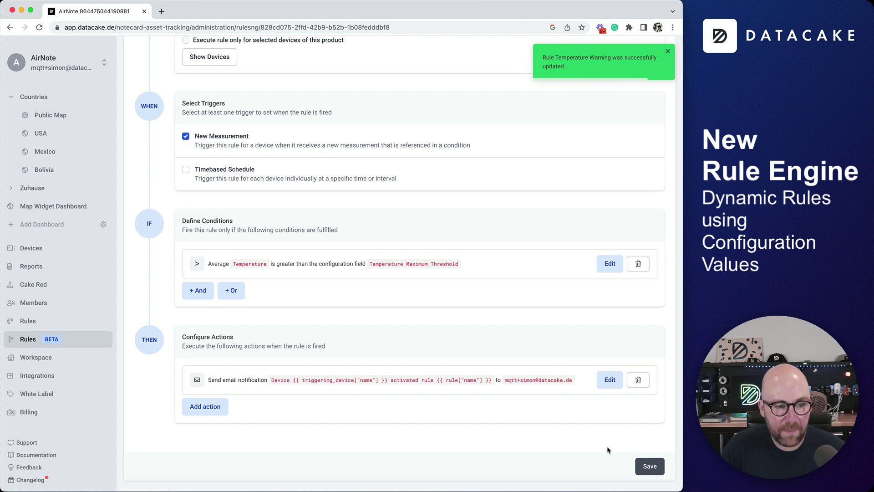
# Step: Open the Boise Idaho device's Configuration Fields, showing the default 30 °C threshold
pyautogui.click(52, 251)
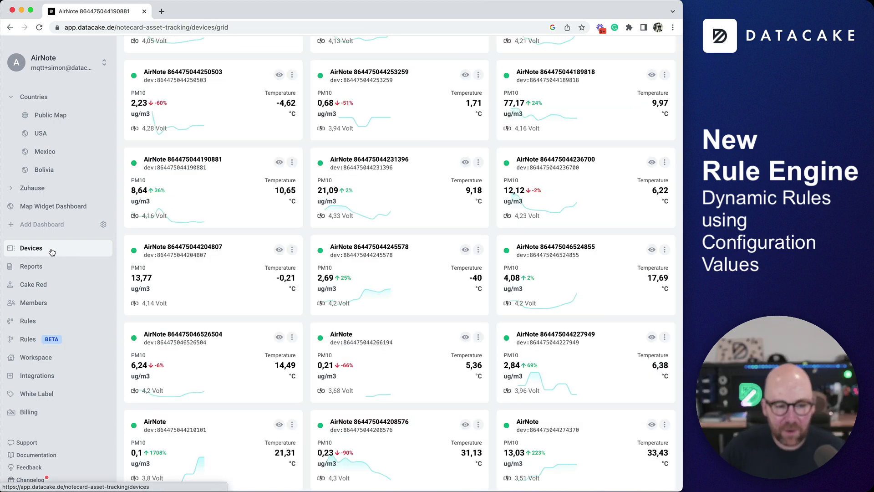
pyautogui.scroll(6, 449, 257)
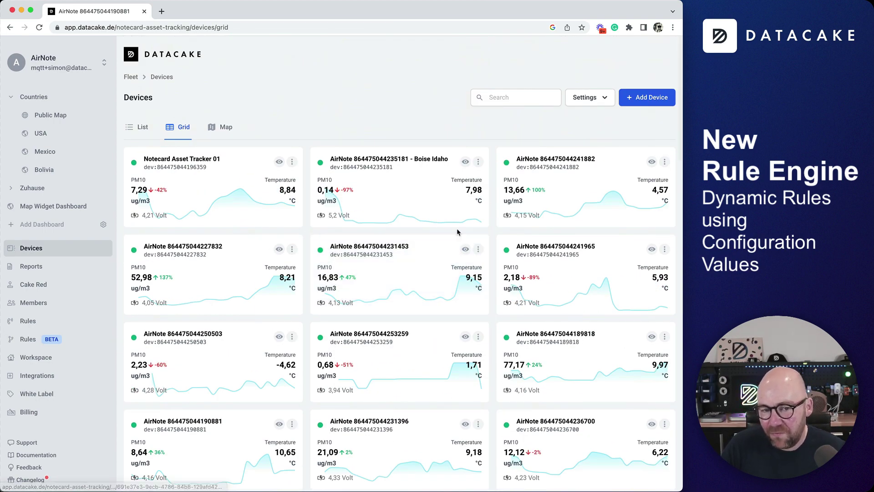
pyautogui.click(414, 196)
pyautogui.click(323, 160)
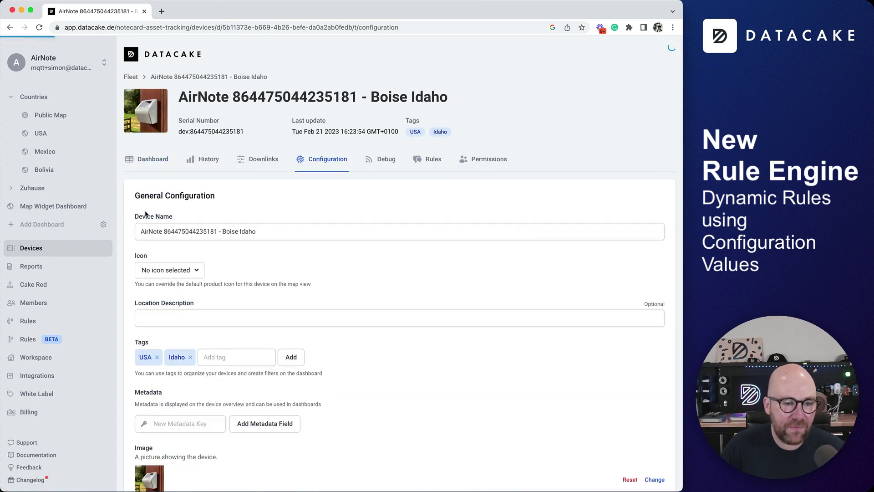
pyautogui.scroll(-20, 132, 216)
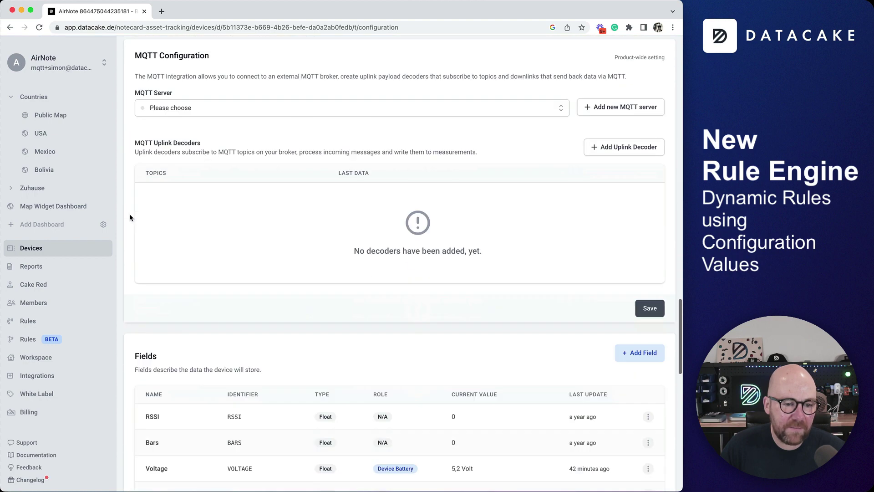
pyautogui.scroll(-15, 130, 217)
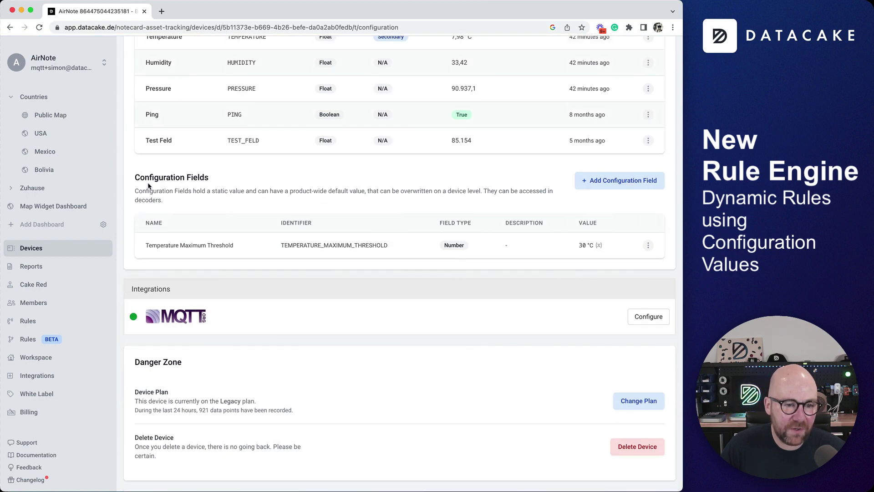
pyautogui.tripleClick(141, 178)
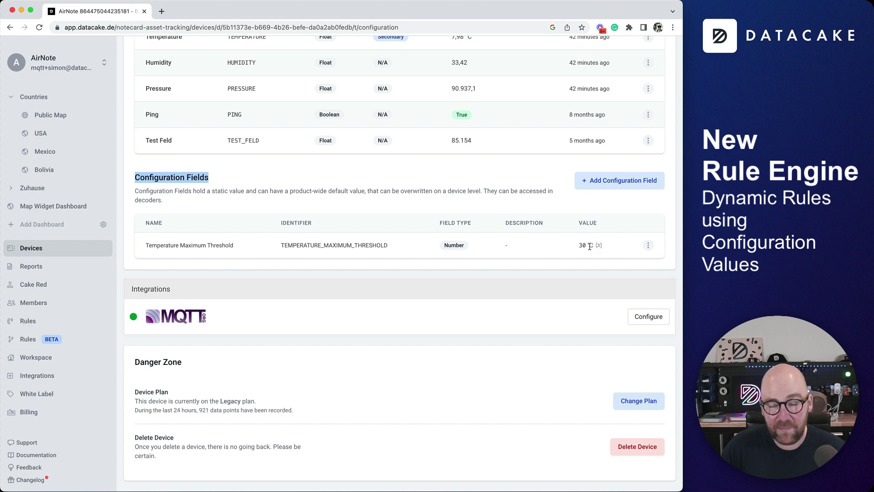
pyautogui.moveTo(590, 246); pyautogui.dragTo(583, 246)
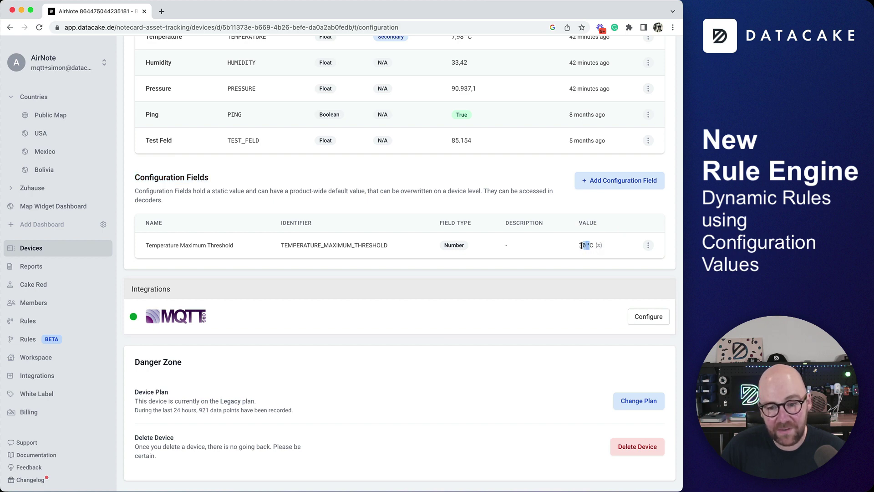
# Step: Set this device's Temperature Maximum Threshold value to 25
pyautogui.click(648, 248)
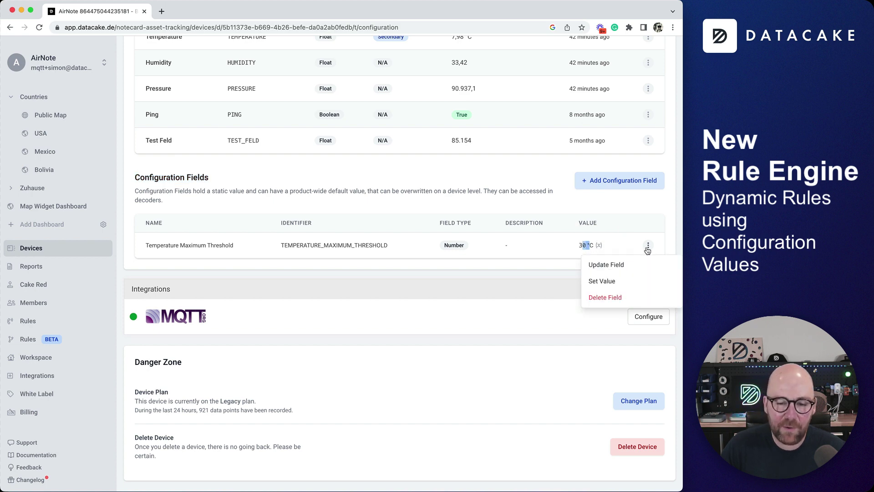
pyautogui.click(602, 281)
pyautogui.doubleClick(310, 270)
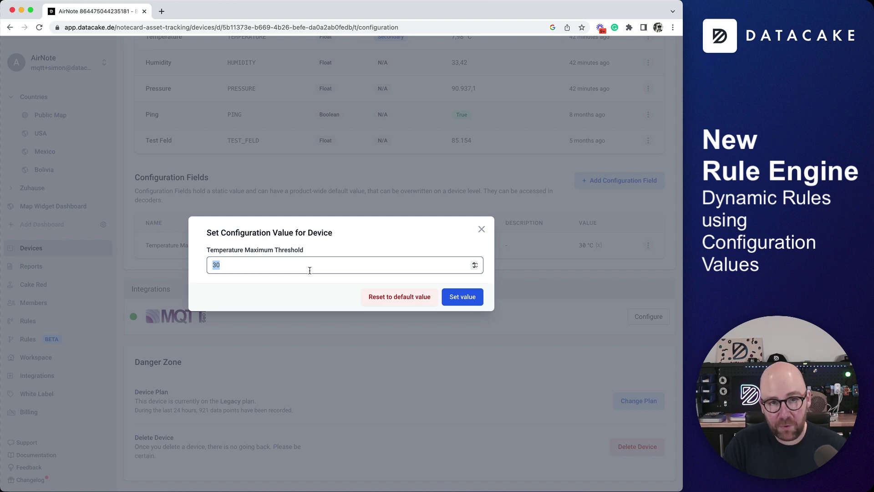
pyautogui.write('25')
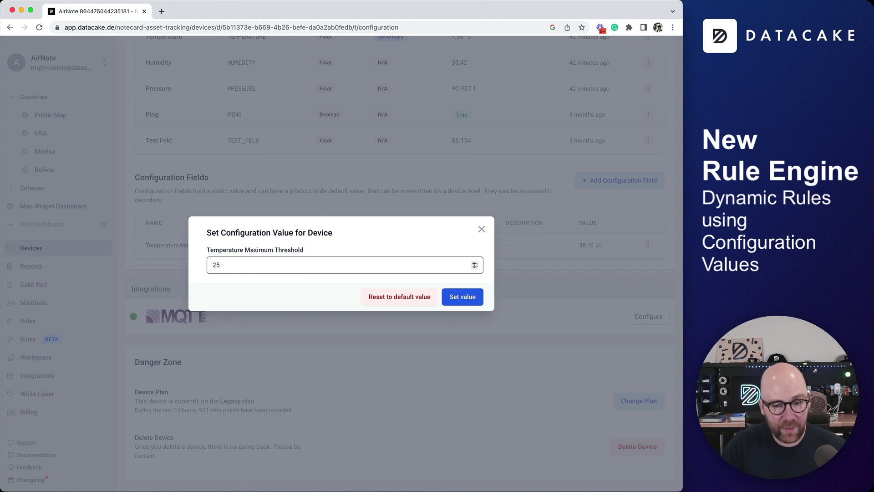
pyautogui.click(463, 298)
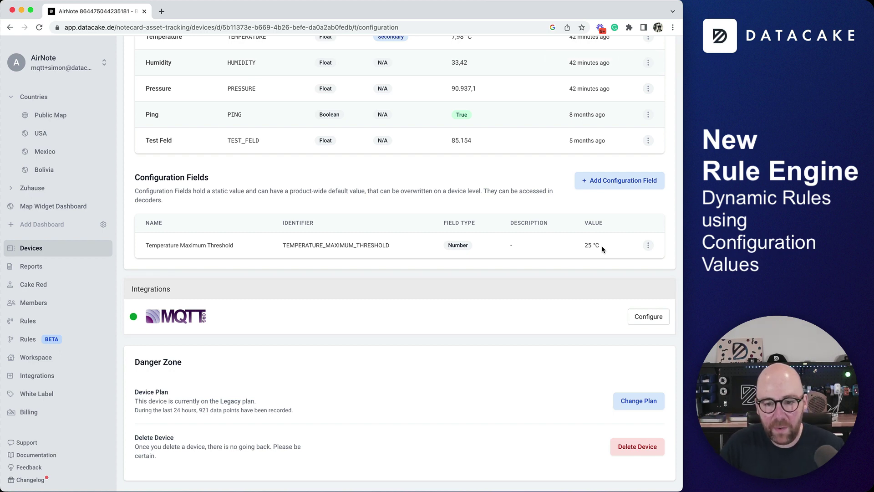
pyautogui.click(59, 248)
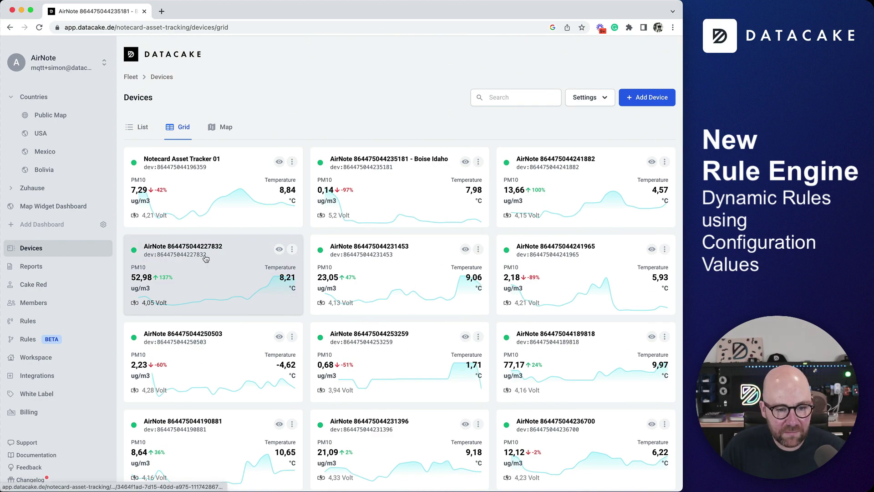
pyautogui.click(208, 256)
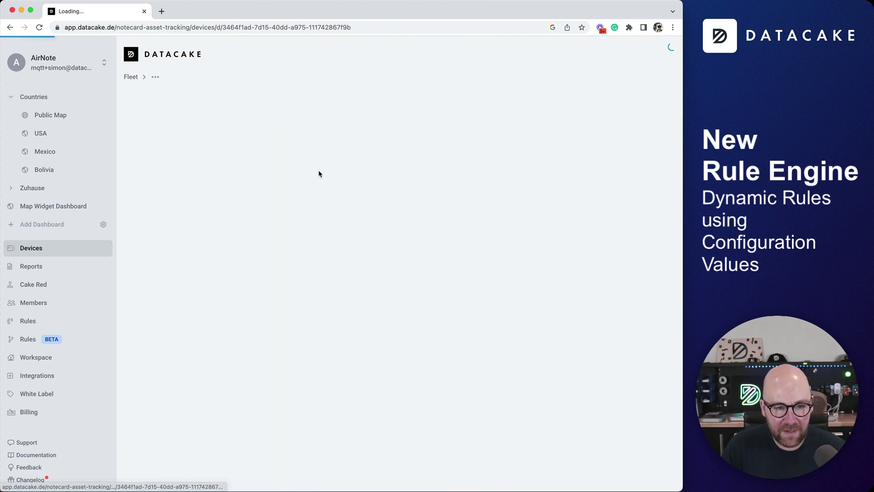
pyautogui.click(326, 161)
pyautogui.scroll(-2, 124, 208)
pyautogui.scroll(-20, 124, 209)
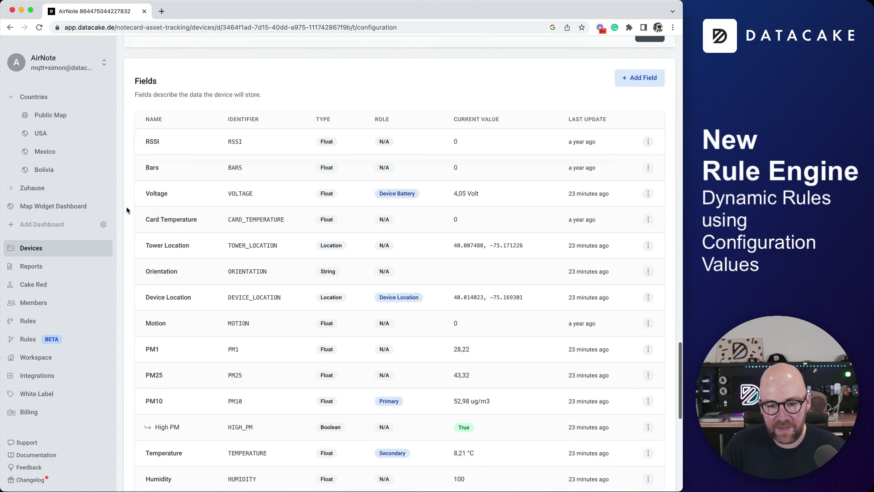
pyautogui.scroll(-10, 127, 208)
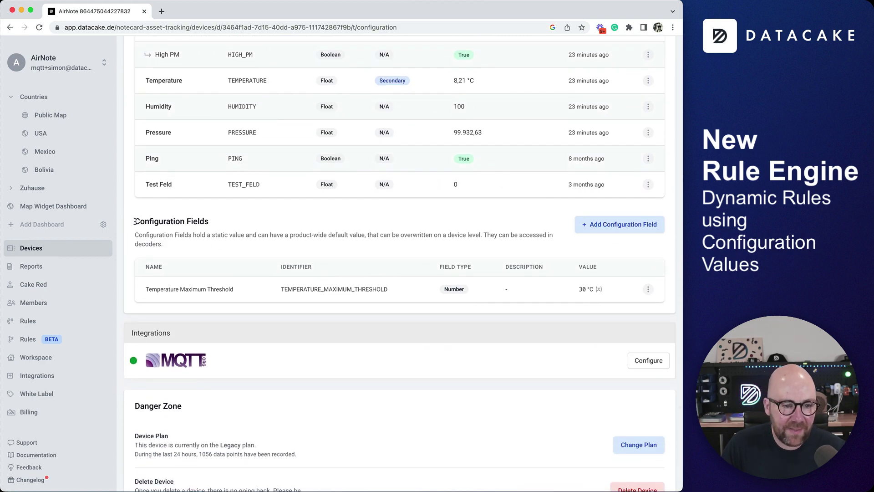
pyautogui.moveTo(135, 222); pyautogui.dragTo(214, 221)
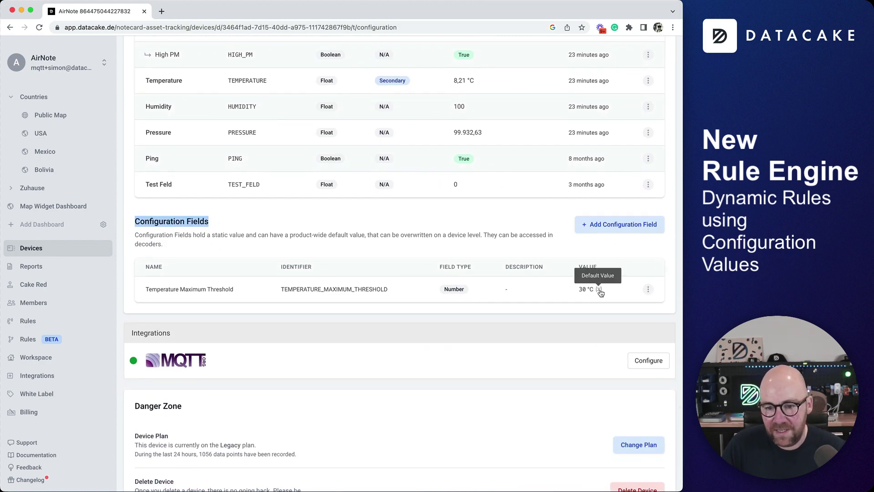
# Step: Set its Temperature Maximum Threshold to 35 and return to the devices list
pyautogui.click(647, 293)
pyautogui.click(620, 325)
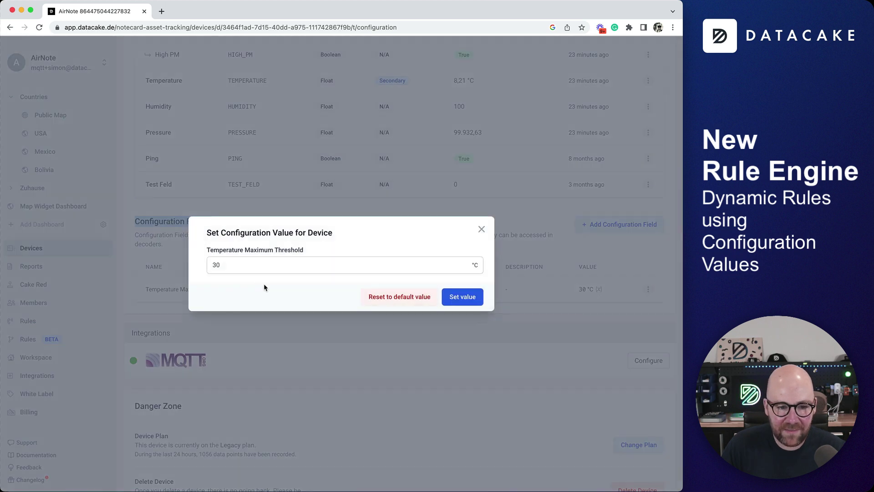
pyautogui.click(253, 260)
pyautogui.doubleClick(255, 261)
pyautogui.write('35')
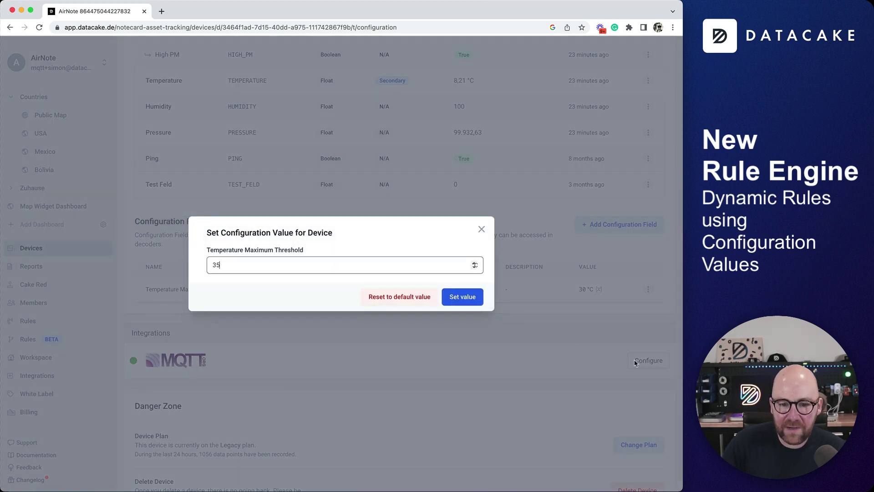
pyautogui.click(467, 297)
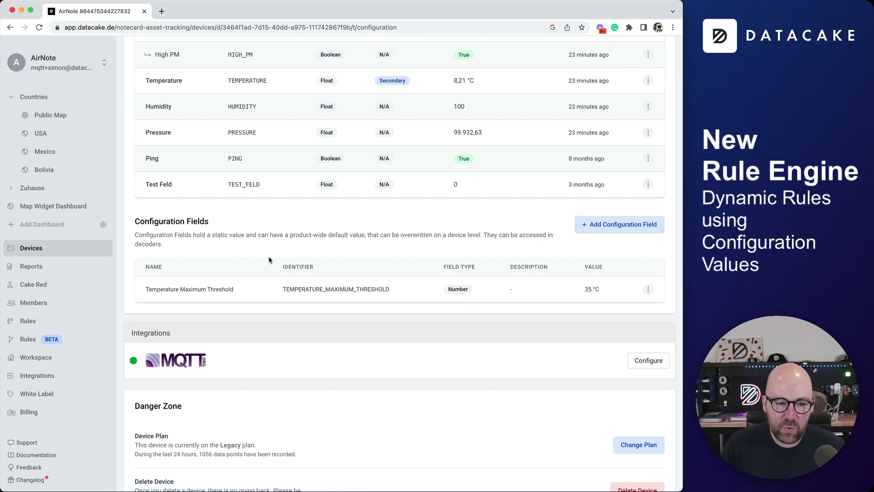
pyautogui.click(38, 250)
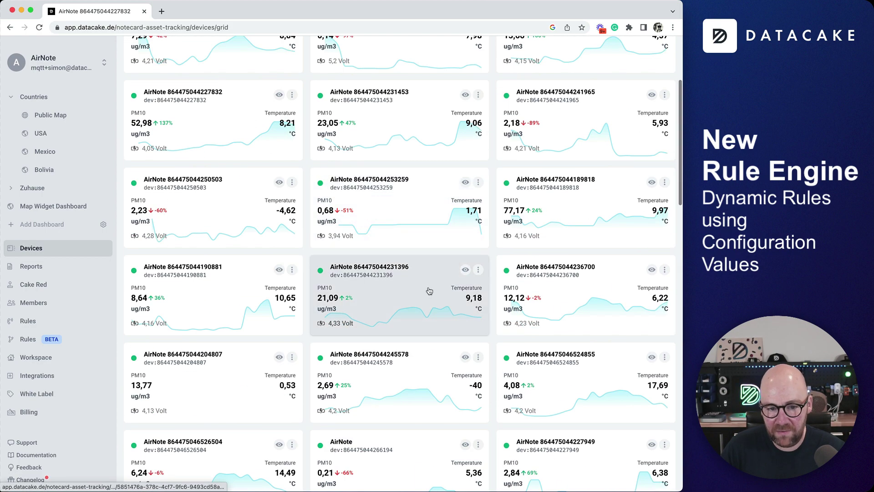
pyautogui.click(427, 287)
pyautogui.click(326, 159)
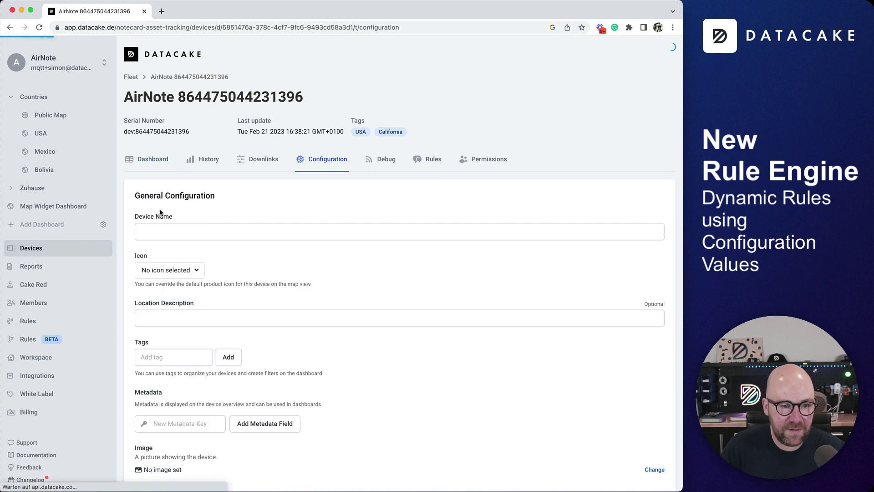
pyautogui.scroll(-10, 126, 219)
pyautogui.scroll(-3, 126, 219)
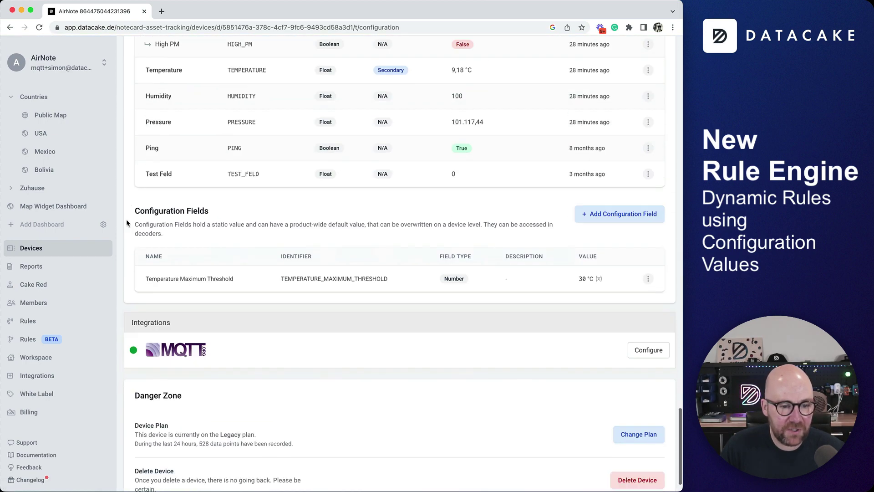
# Step: Set its Temperature Maximum Threshold to 18 and highlight the new 18 °C value
pyautogui.click(647, 280)
pyautogui.click(620, 312)
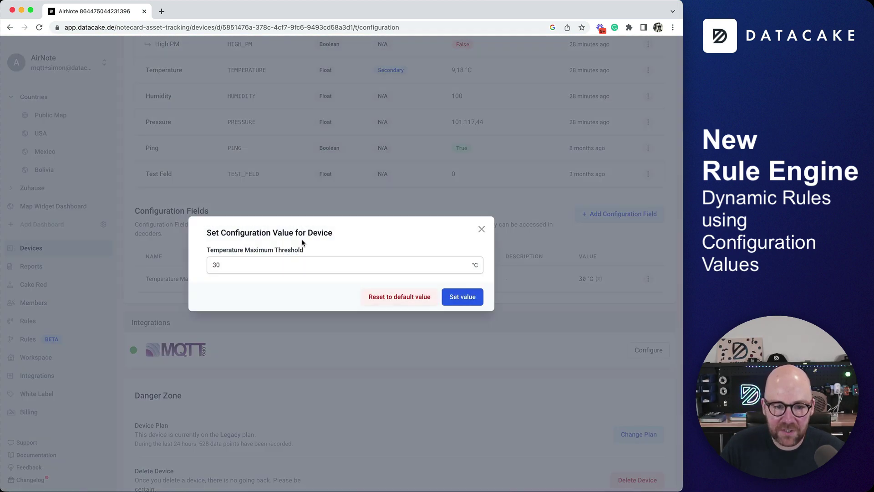
pyautogui.click(270, 264)
pyautogui.press('super+a')
pyautogui.write('18')
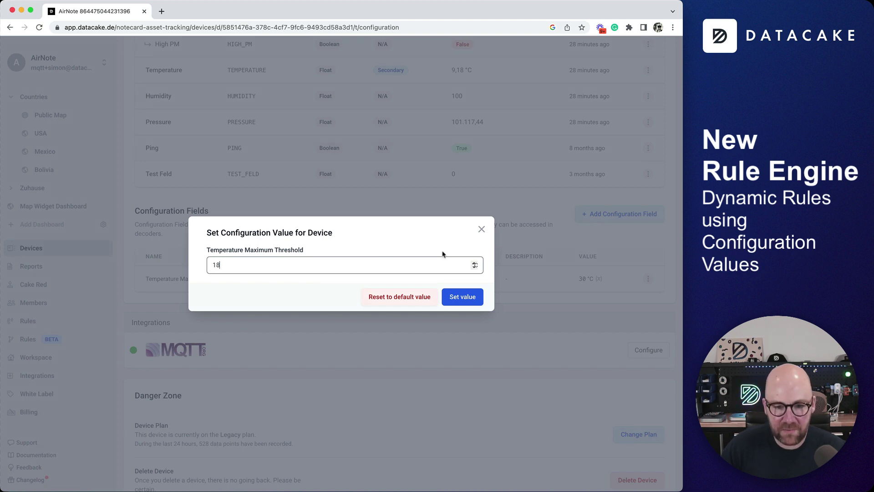
pyautogui.click(464, 297)
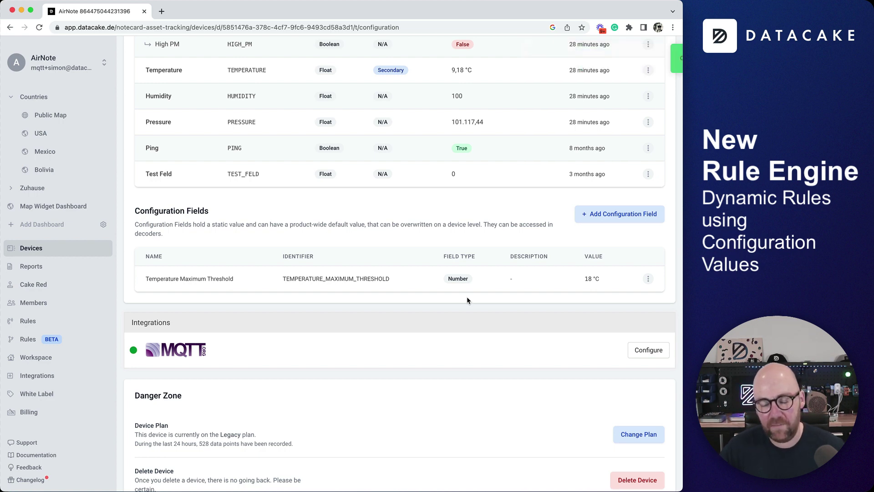
pyautogui.moveTo(139, 210); pyautogui.dragTo(216, 212)
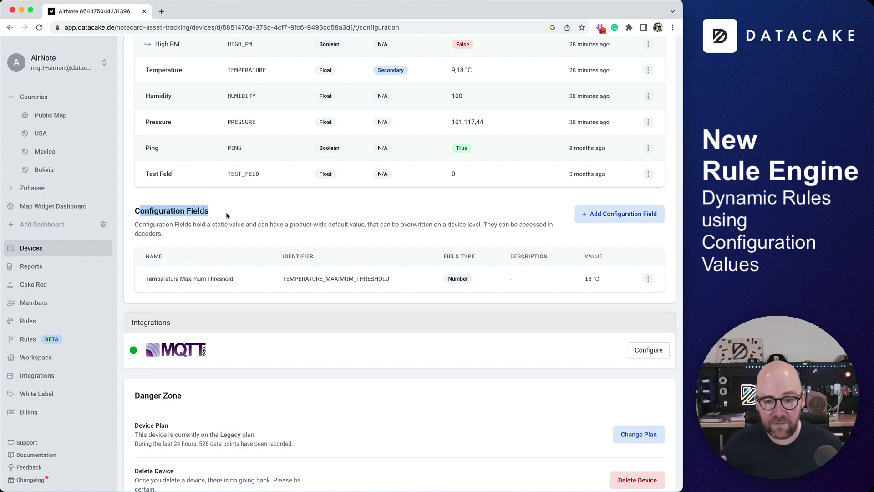
pyautogui.moveTo(601, 286); pyautogui.dragTo(586, 278)
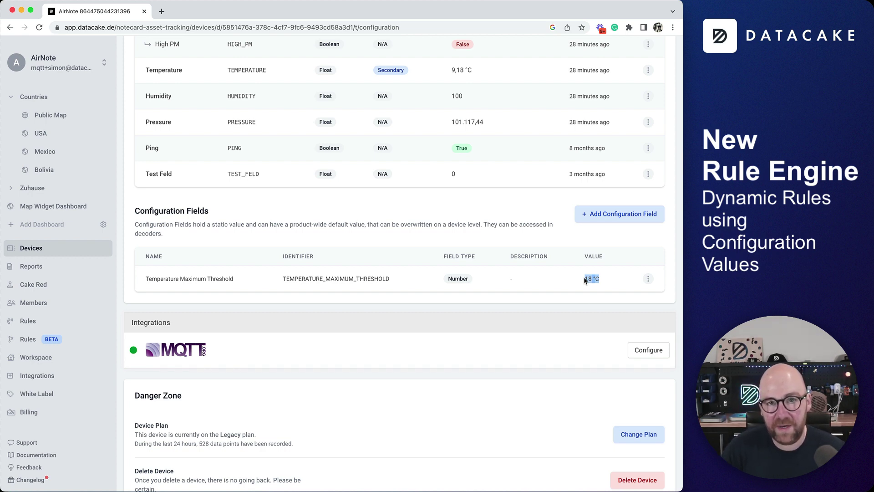
# Step: Open the Temperature Warning condition comparing average Temperature to Temperature Maximum Threshold in the editor
pyautogui.click(53, 248)
pyautogui.click(28, 339)
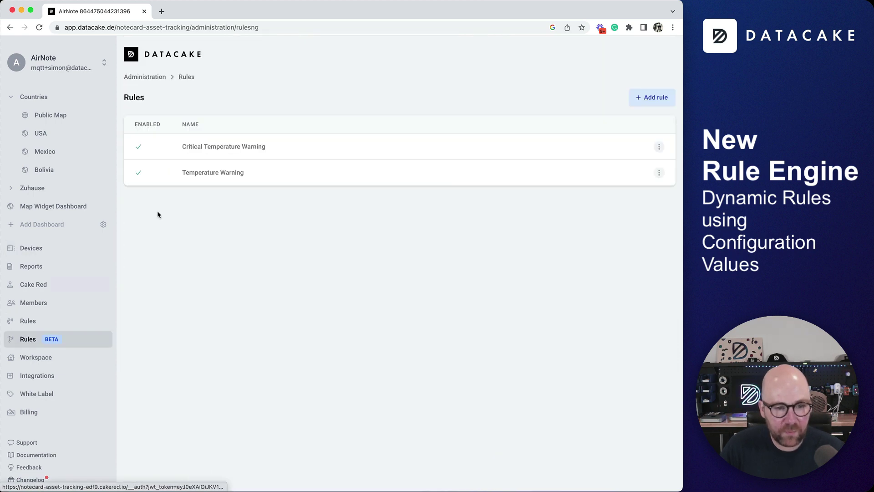
pyautogui.click(658, 173)
pyautogui.click(637, 191)
pyautogui.scroll(-6, 488, 280)
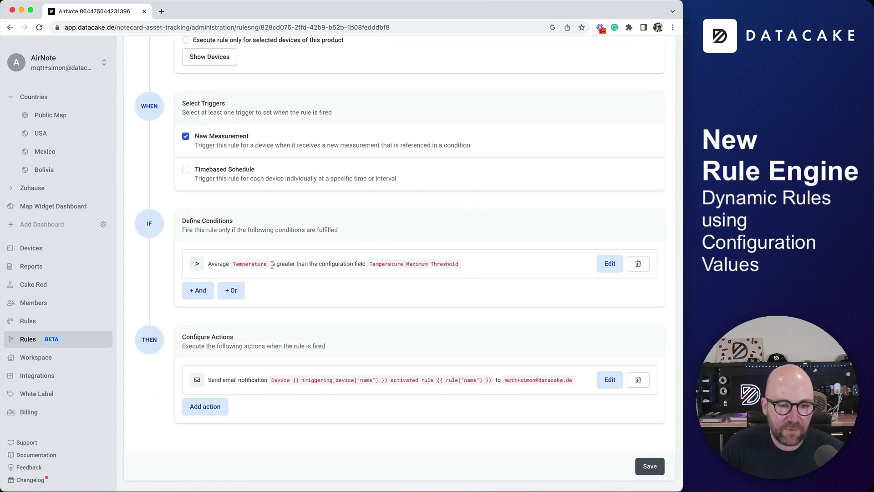
pyautogui.click(605, 263)
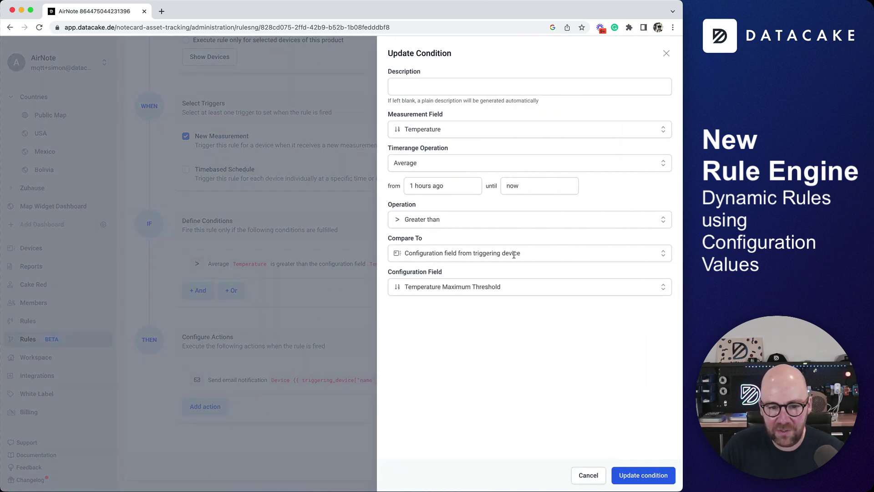